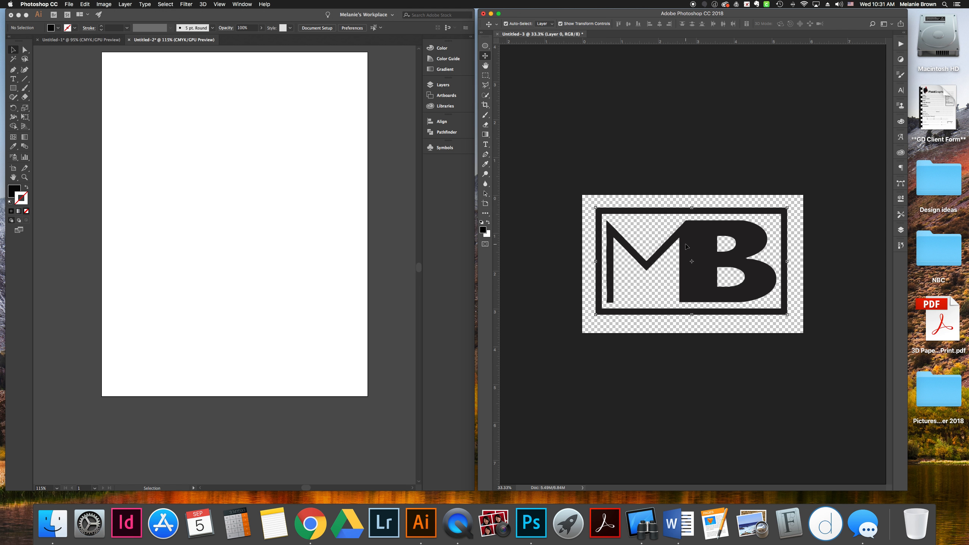
# Define a new brush preset named MB from the MB logo image
pyautogui.moveTo(695, 249)
pyautogui.mouseDown()
pyautogui.moveTo(718, 267)
pyautogui.moveTo(717, 229)
pyautogui.moveTo(711, 248)
pyautogui.moveTo(698, 248)
pyautogui.mouseUp()
pyautogui.click(778, 329)
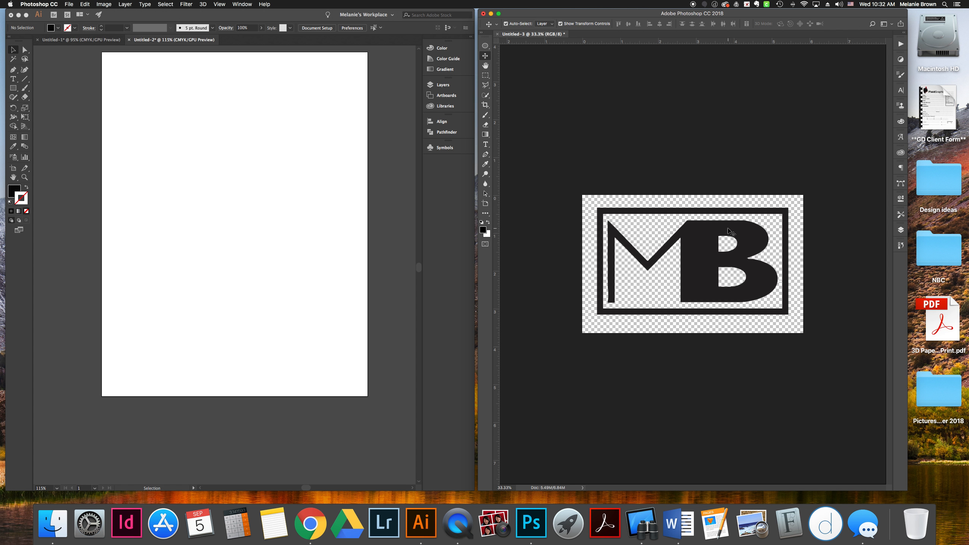
pyautogui.click(68, 4)
pyautogui.moveTo(84, 4)
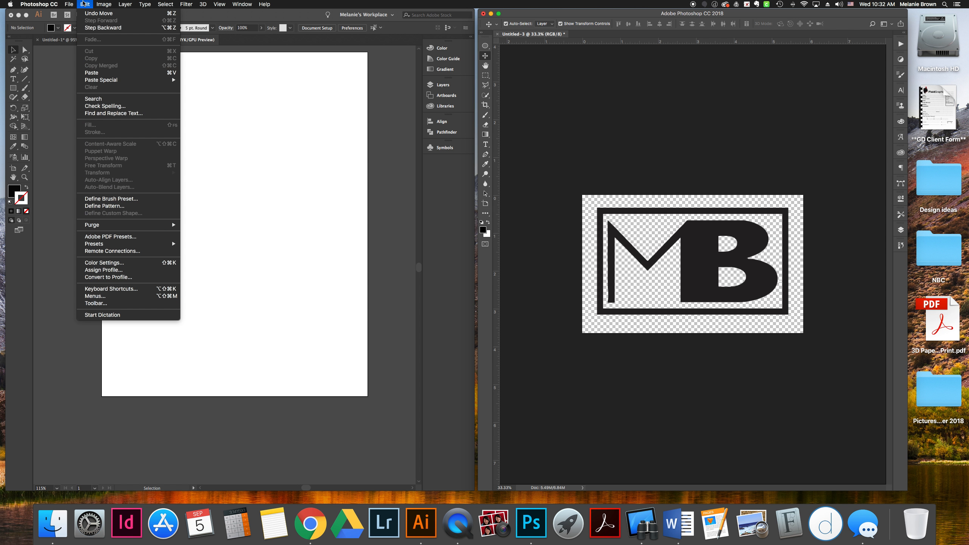
pyautogui.click(118, 199)
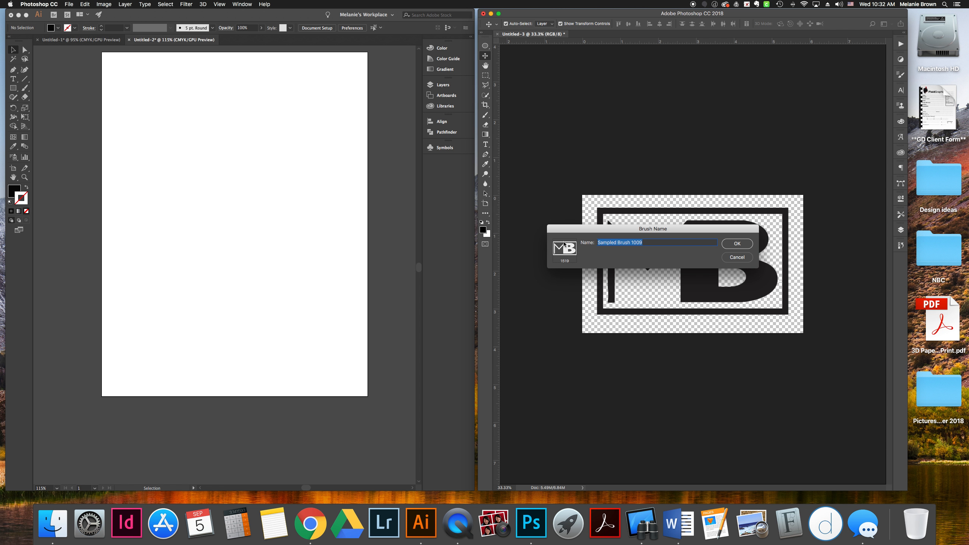
pyautogui.write('MB')
pyautogui.click(740, 243)
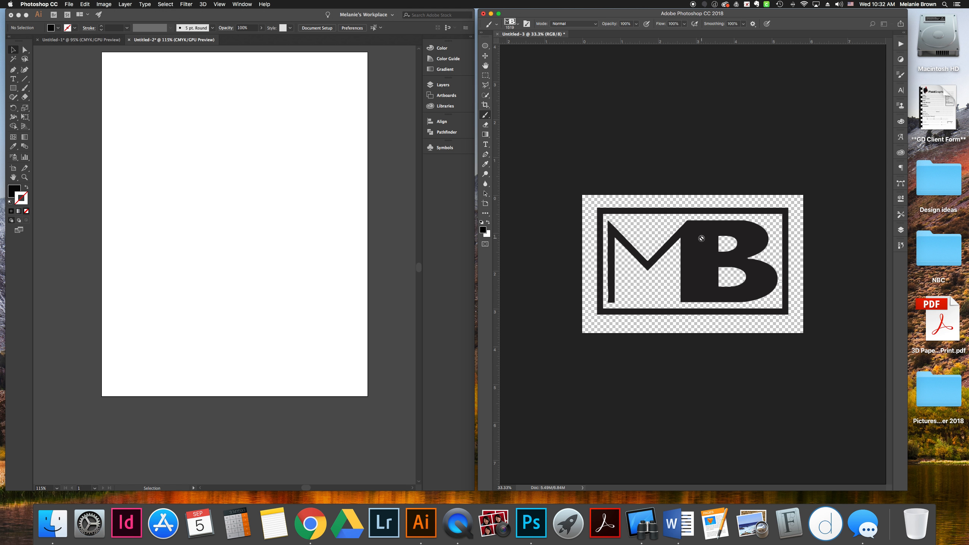
# Create a new 300 ppi document from the 11 x 8.5 in recent preset, switched to portrait orientation
pyautogui.press('super+n')
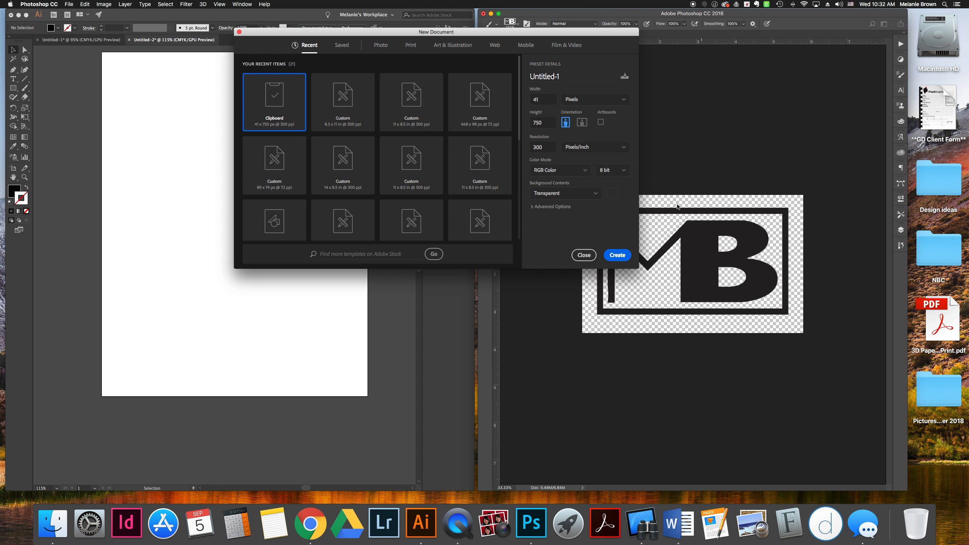
pyautogui.click(400, 105)
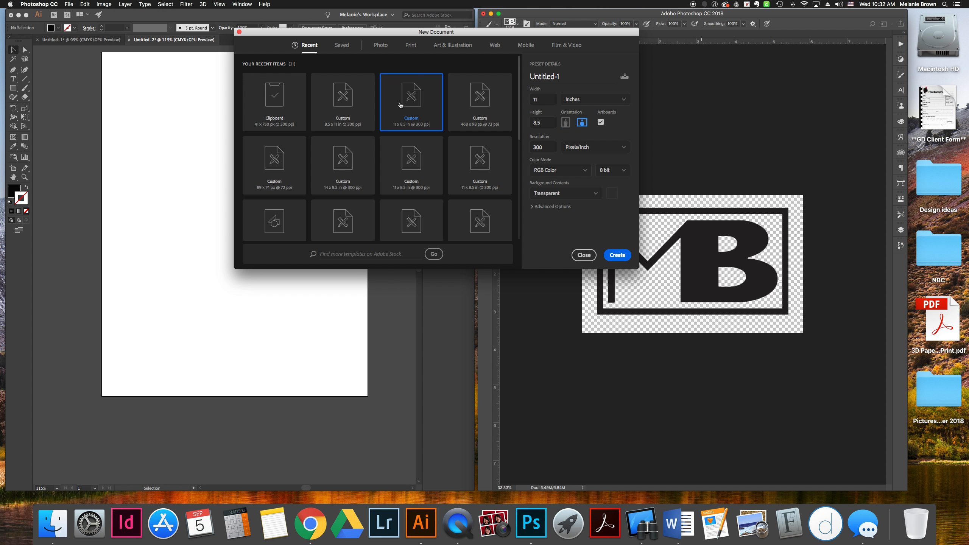
pyautogui.click(565, 124)
pyautogui.click(623, 256)
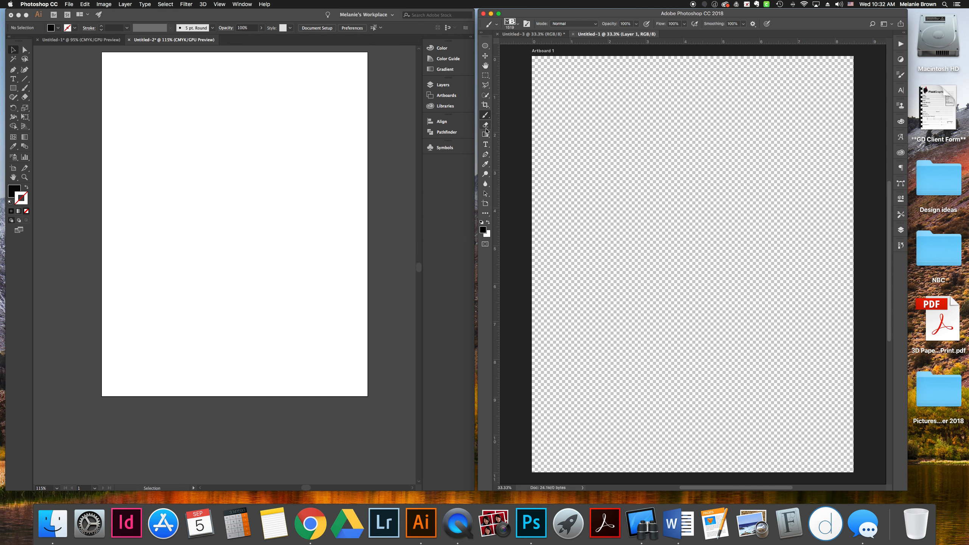
# Set the foreground color to red and stamp the MB brush near the top left of the artboard
pyautogui.click(483, 229)
pyautogui.click(365, 196)
pyautogui.click(448, 183)
pyautogui.click(643, 120)
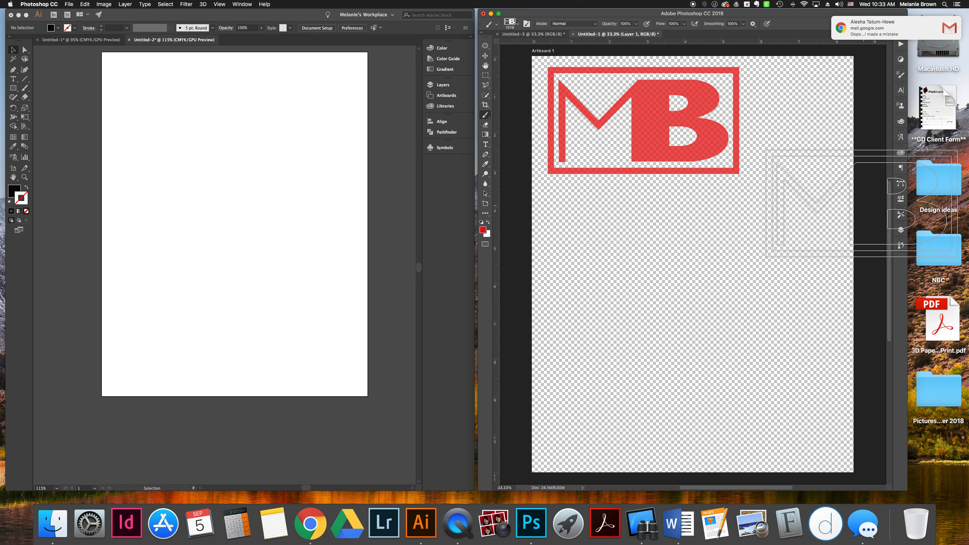
# Set the foreground color to green and stamp the MB brush below the red logo
pyautogui.click(901, 229)
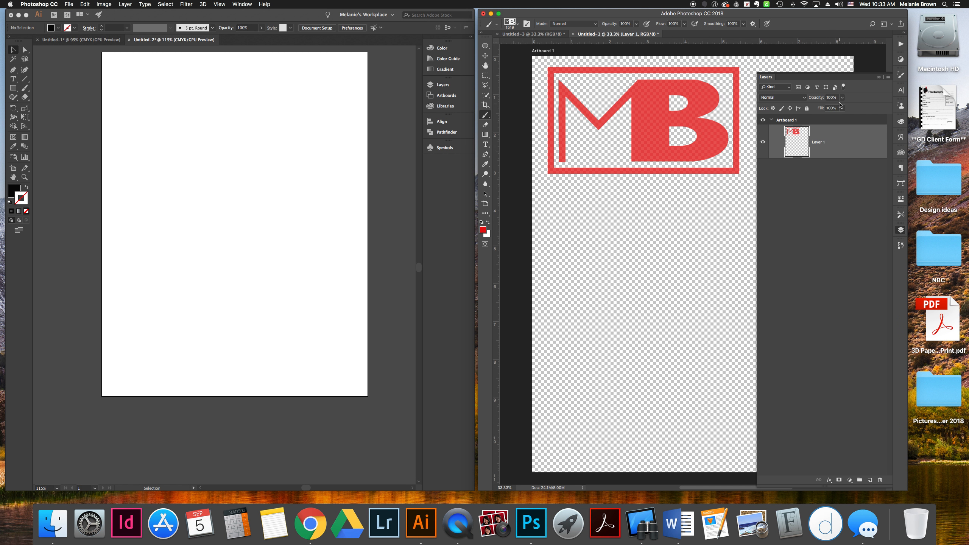
pyautogui.click(483, 230)
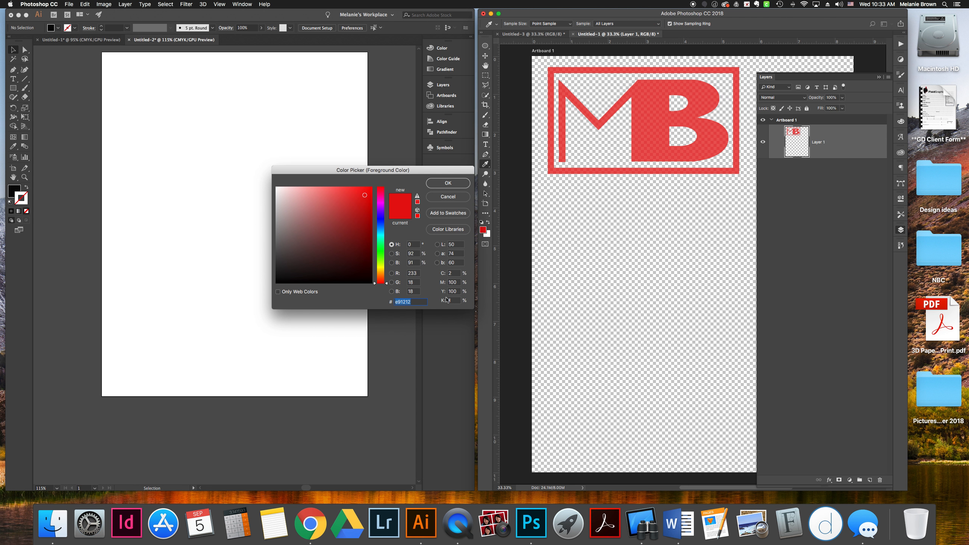
pyautogui.click(380, 249)
pyautogui.click(350, 215)
pyautogui.click(461, 184)
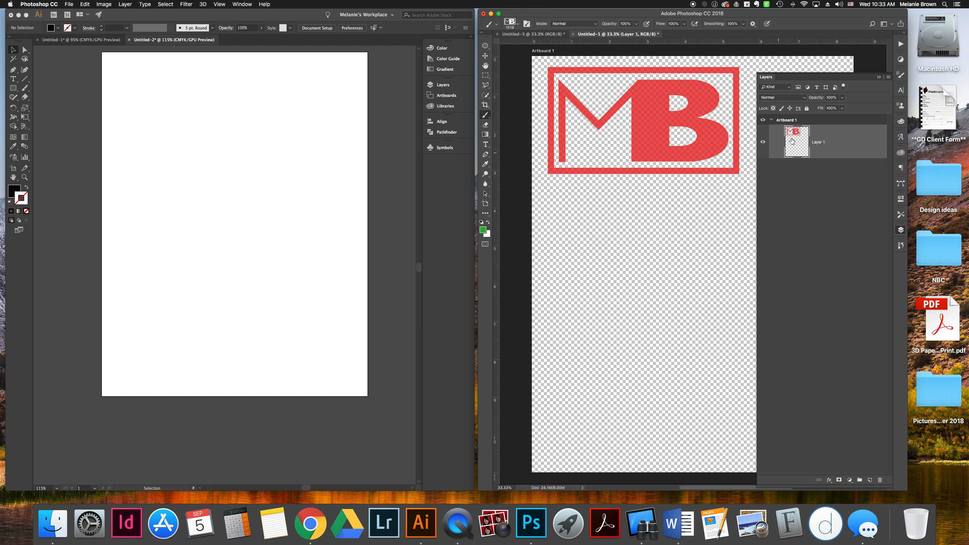
pyautogui.click(878, 77)
pyautogui.press('b')
pyautogui.click(644, 238)
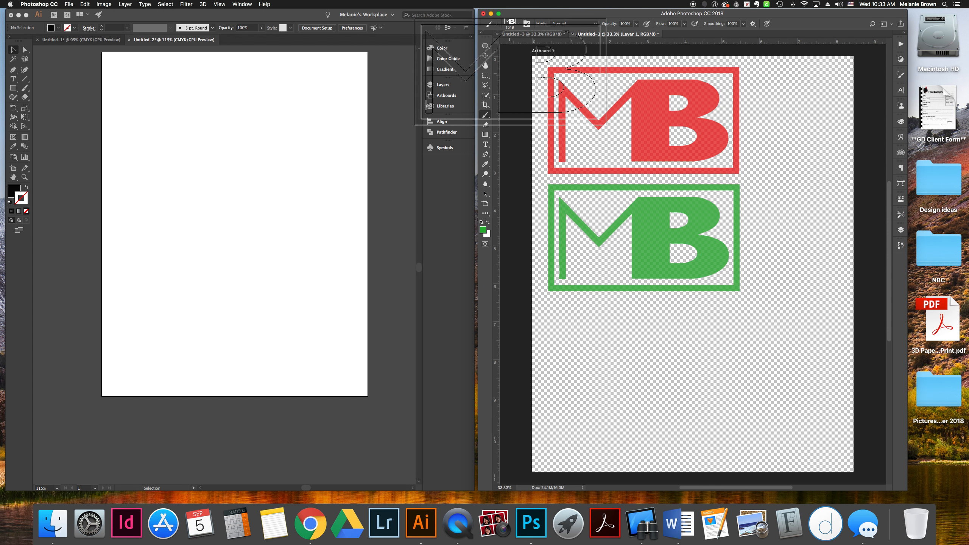
# Shrink the MB brush size in several steps, then enlarge it partway again
pyautogui.hscroll(1, 484, 60)
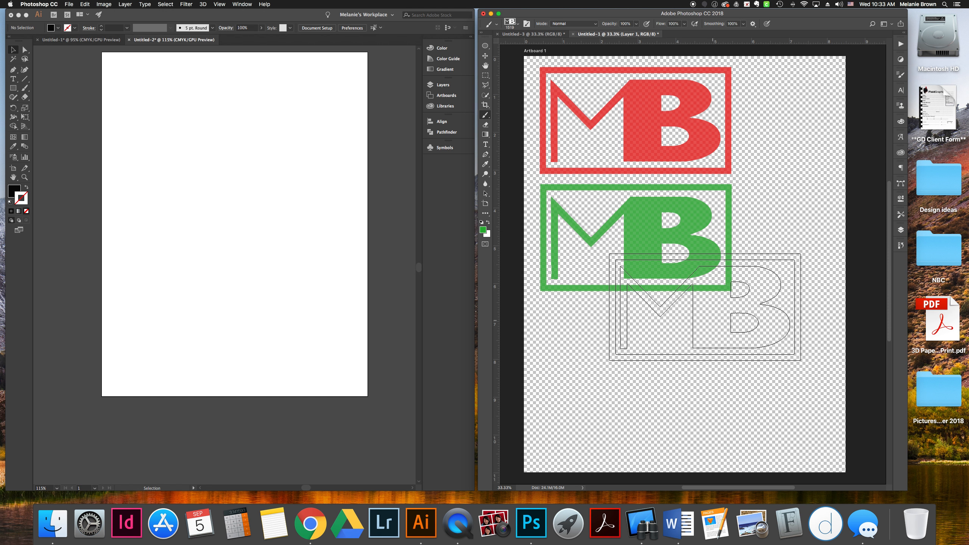
pyautogui.press('[')
pyautogui.press('[')
pyautogui.press('[')
pyautogui.press('[')
pyautogui.press('[')
pyautogui.press('[')
pyautogui.press('[')
pyautogui.press('[')
pyautogui.press('[')
pyautogui.press('[')
pyautogui.press('[')
pyautogui.press('[')
pyautogui.press('[')
pyautogui.press('[')
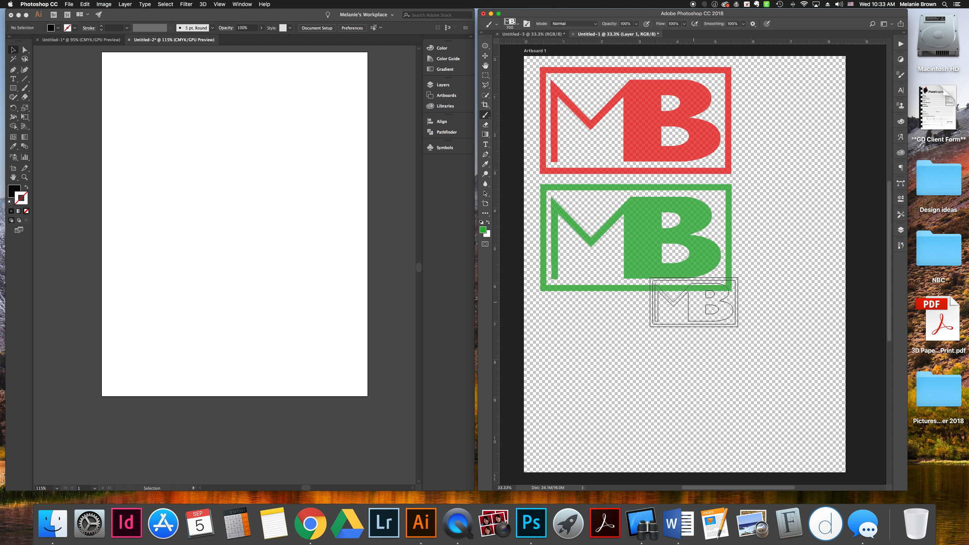
pyautogui.press(']')
pyautogui.press(']')
pyautogui.press(']')
pyautogui.press(']')
pyautogui.press(']')
pyautogui.press(']')
pyautogui.press(']')
pyautogui.press(']')
pyautogui.press(']')
pyautogui.press(']')
pyautogui.press(']')
pyautogui.press(']')
pyautogui.press(']')
pyautogui.press(']')
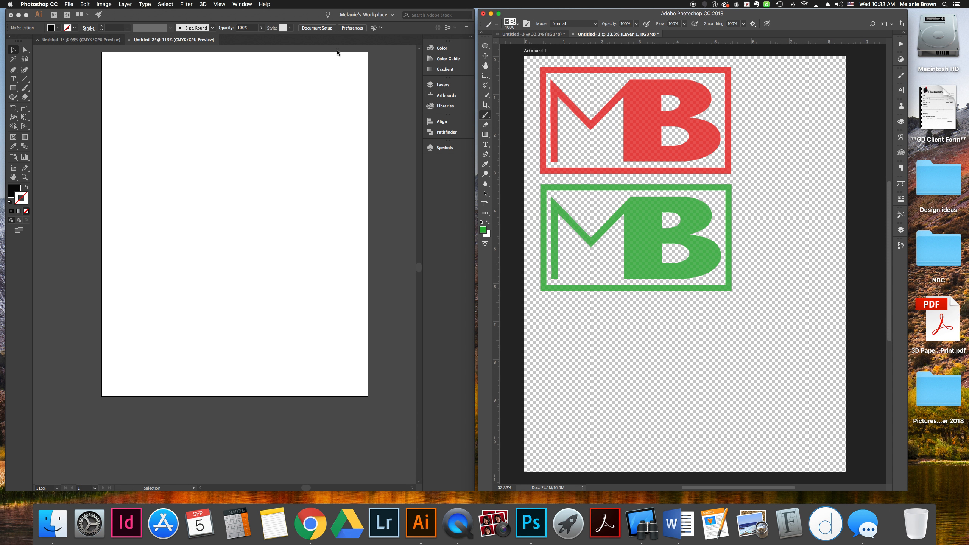
pyautogui.click(66, 4)
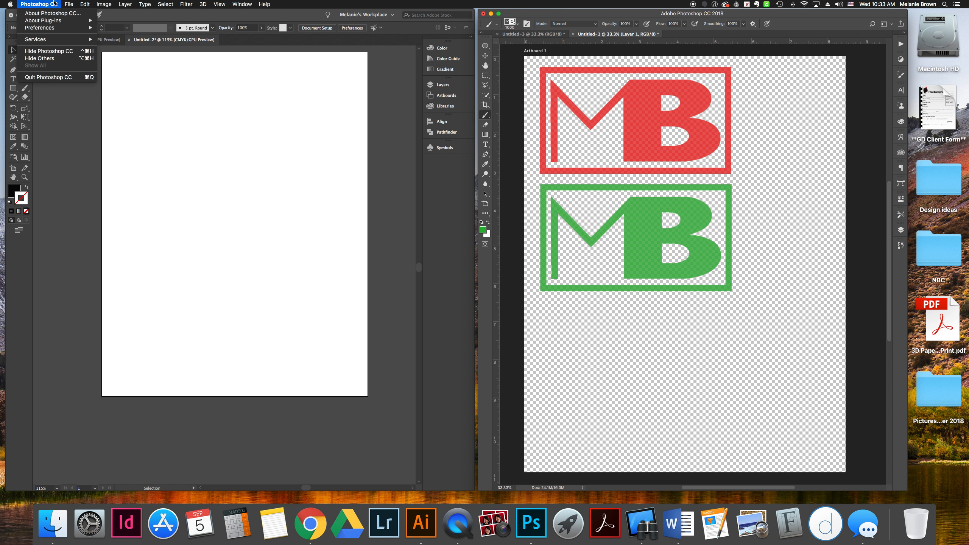
pyautogui.moveTo(68, 28)
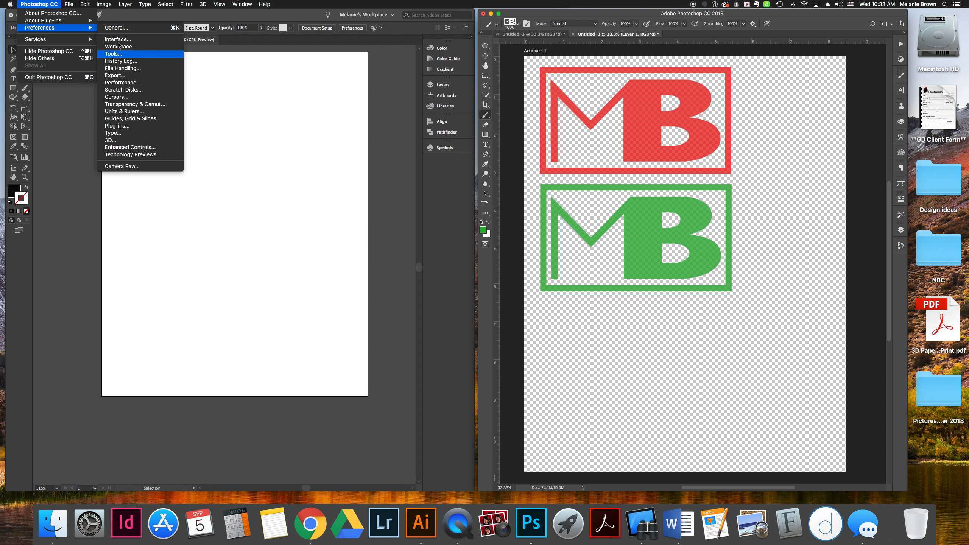
pyautogui.click(115, 29)
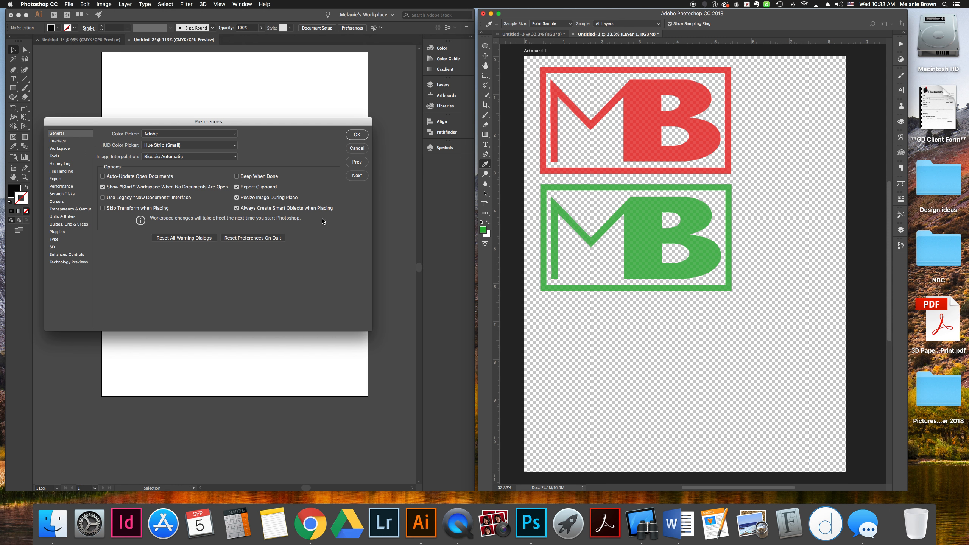
pyautogui.click(357, 148)
# Resize the MB brush, stamp a larger green logo in the lower half of the artboard, and undo it
pyautogui.press('b')
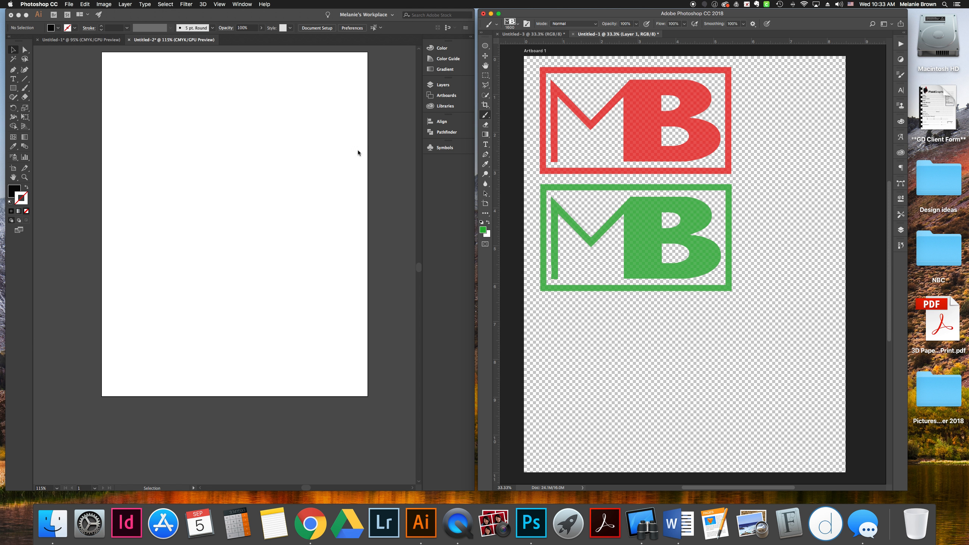
pyautogui.press('[')
pyautogui.press('[')
pyautogui.press('[')
pyautogui.press('[')
pyautogui.press('[')
pyautogui.press('[')
pyautogui.press('[')
pyautogui.press('[')
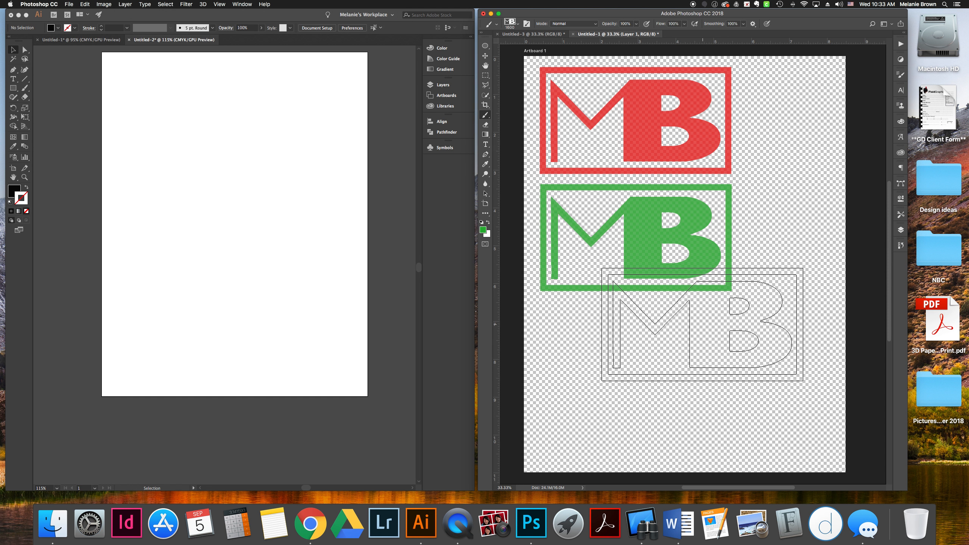
pyautogui.press(']')
pyautogui.press(']')
pyautogui.press(']')
pyautogui.press(']')
pyautogui.press(']')
pyautogui.press(']')
pyautogui.press(']')
pyautogui.press(']')
pyautogui.press(']')
pyautogui.press(']')
pyautogui.click(682, 350)
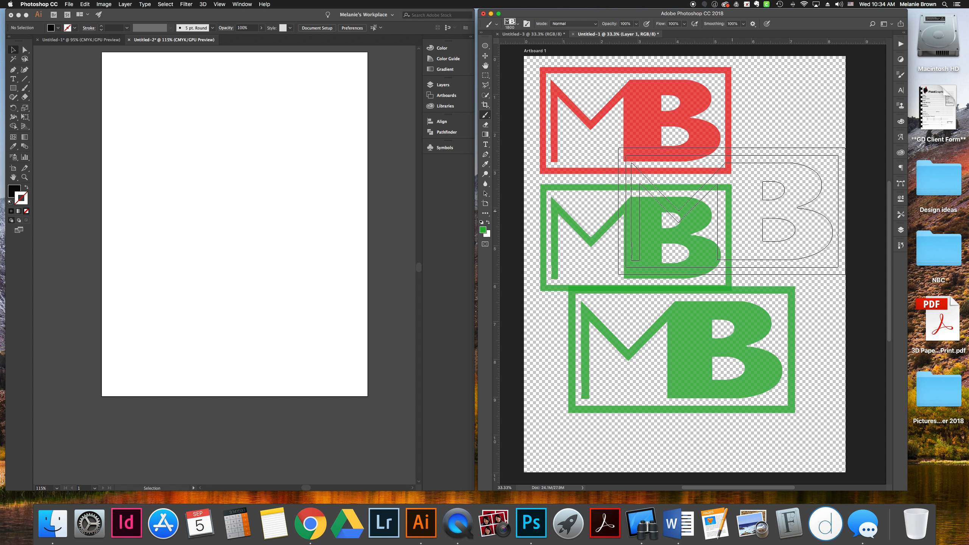
pyautogui.press('super+z')
pyautogui.press('super+z')
pyautogui.press('super+z')
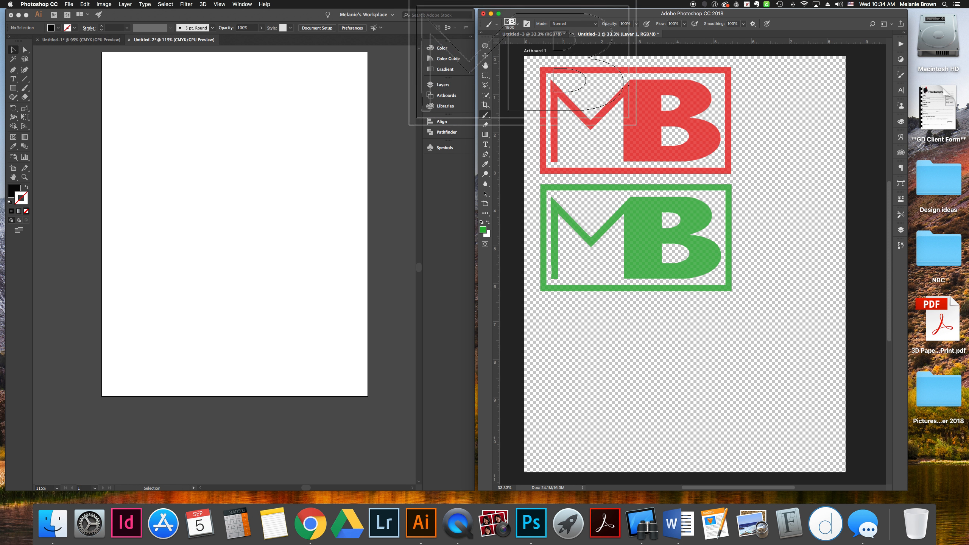
# Step backward twice to remove the green and red stamped logos
pyautogui.click(485, 56)
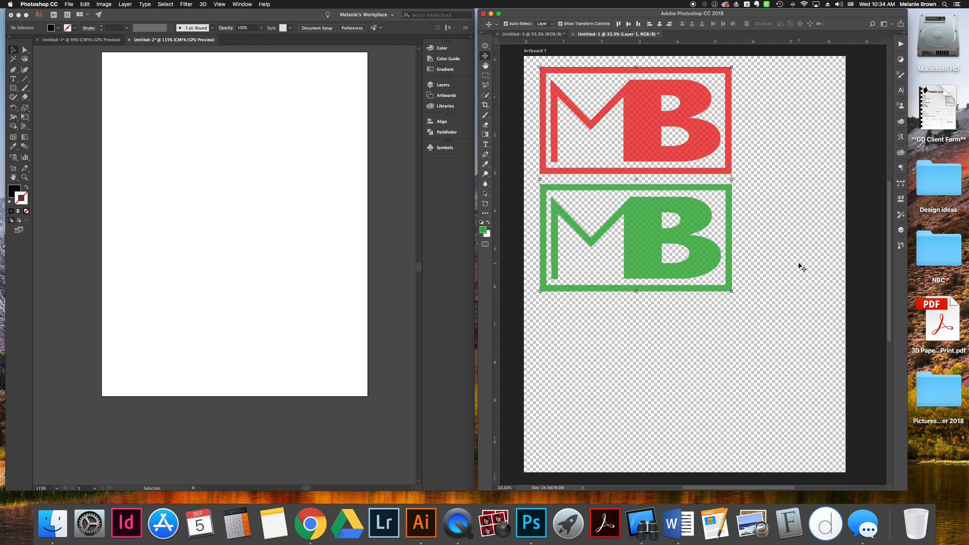
pyautogui.press('super+alt+z')
pyautogui.press('super+alt+z')
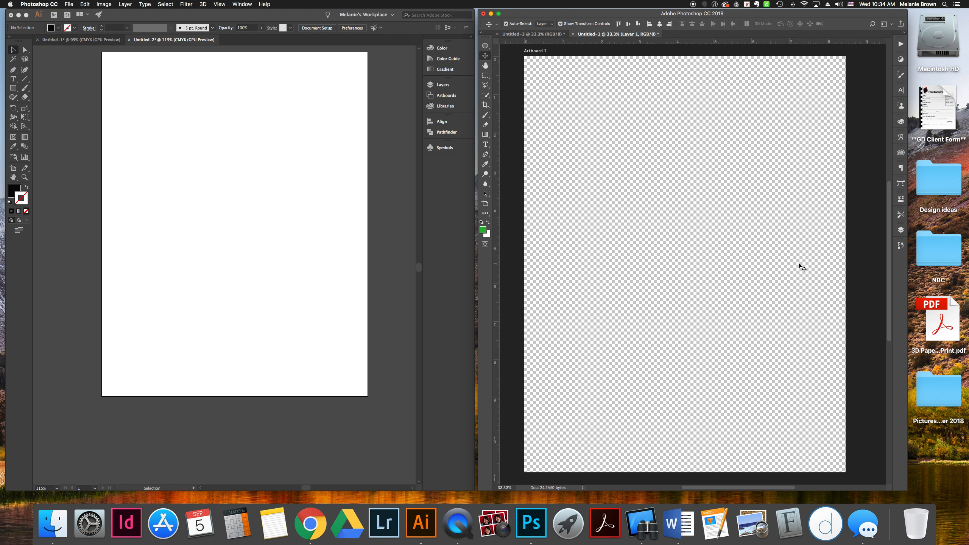
# Switch to Illustrator with the Selection tool and drag the MB logo from the Untitled-3 document onto its artboard
pyautogui.click(535, 36)
pyautogui.click(698, 264)
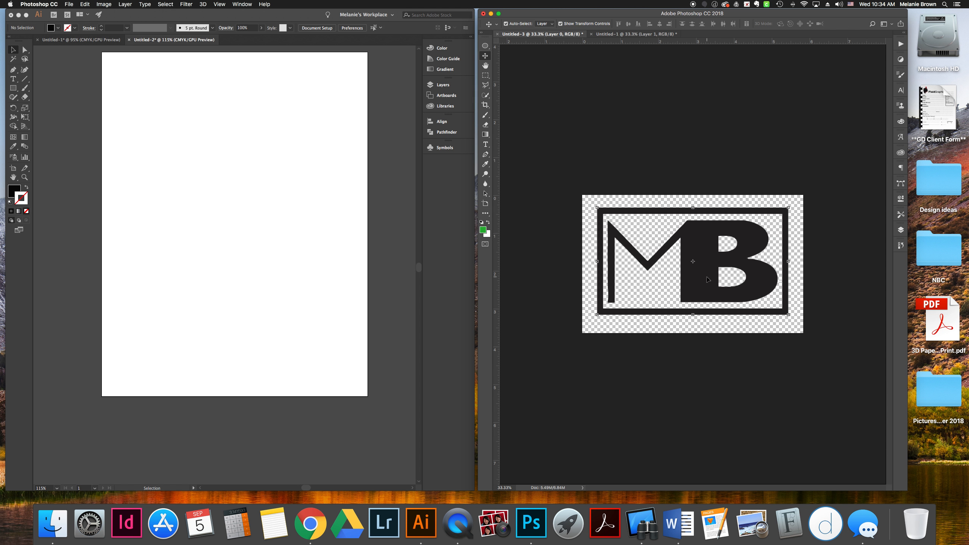
pyautogui.press('super')
pyautogui.click(229, 183)
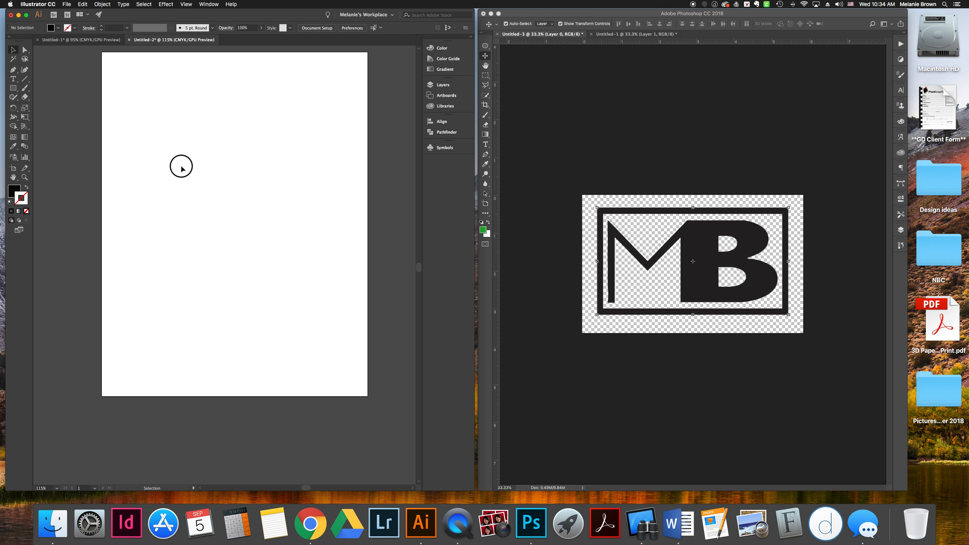
pyautogui.press('a')
pyautogui.press('v')
pyautogui.scroll(5, 264, 229)
pyautogui.scroll(-5, 266, 217)
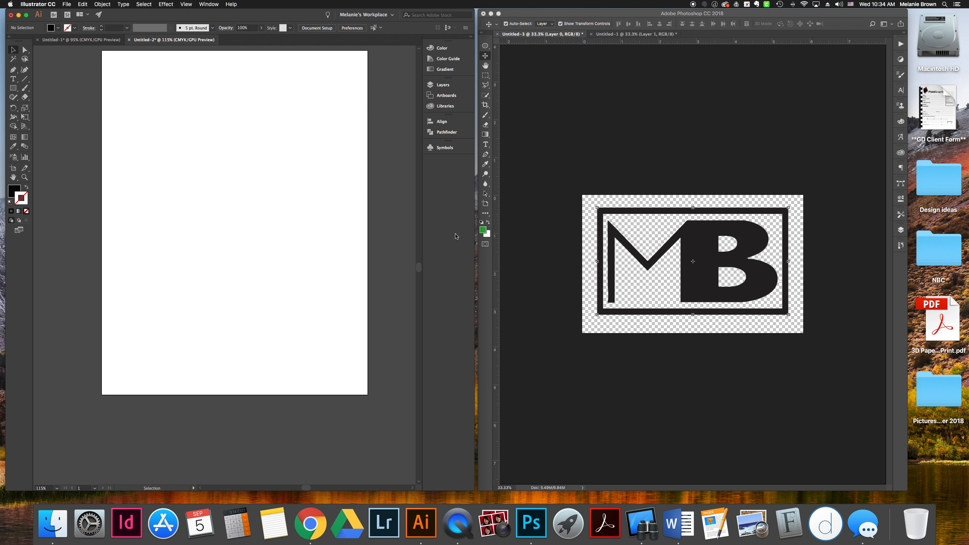
pyautogui.click(695, 249)
pyautogui.moveTo(704, 247); pyautogui.dragTo(258, 189)
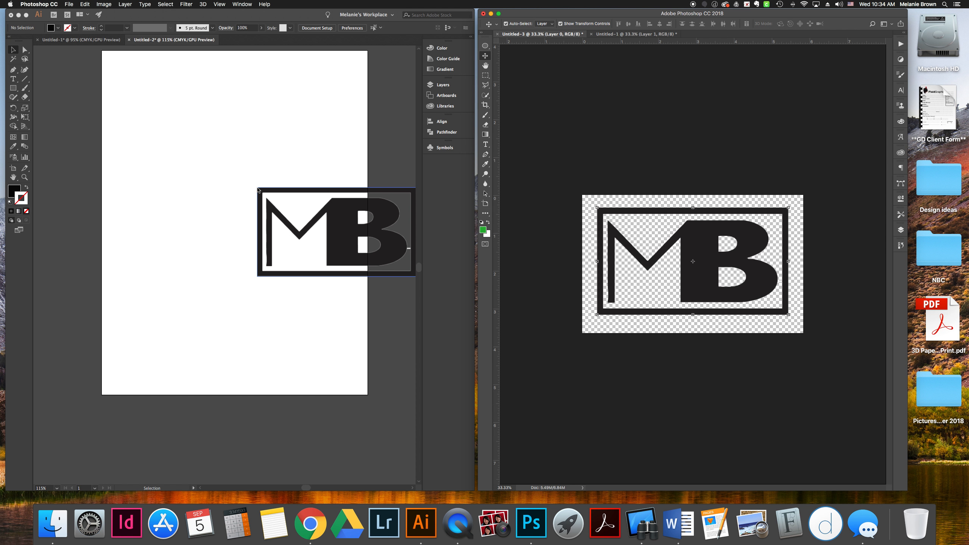
# Move the placed MB logo to the upper centre of the Illustrator artboard
pyautogui.click(329, 234)
pyautogui.moveTo(338, 219); pyautogui.dragTo(239, 151)
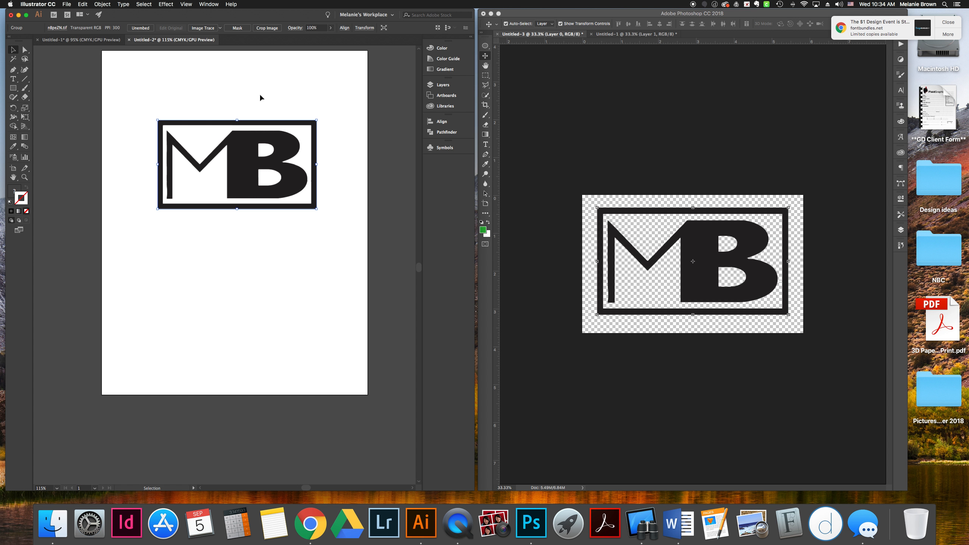
pyautogui.hscroll(1, 292, 179)
pyautogui.click(337, 194)
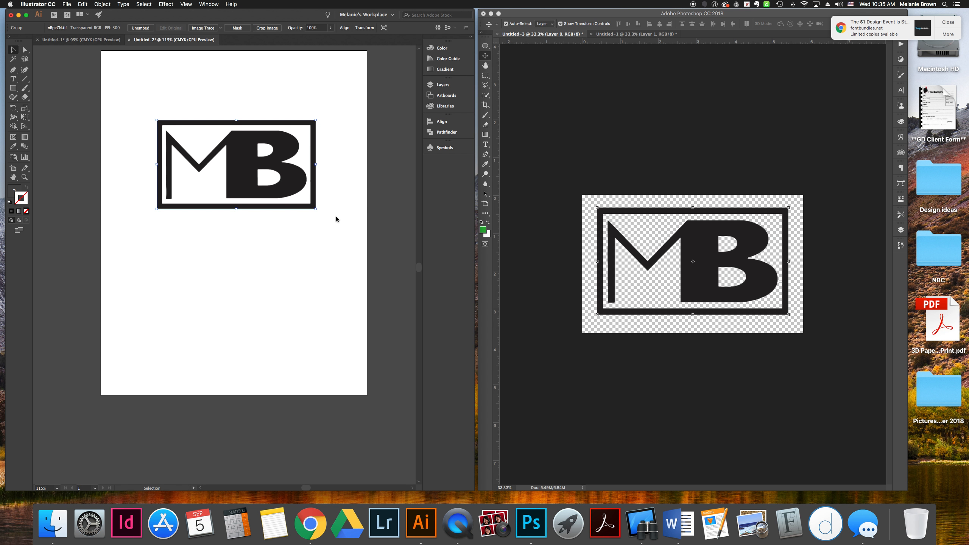
pyautogui.click(221, 28)
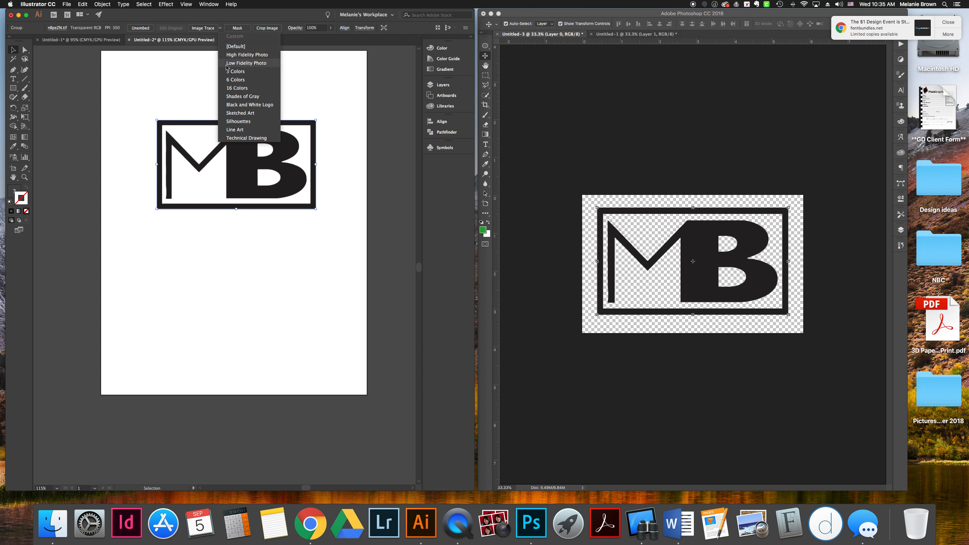
pyautogui.click(218, 16)
pyautogui.moveTo(248, 151)
pyautogui.mouseDown()
pyautogui.moveTo(261, 199)
pyautogui.moveTo(240, 127)
pyautogui.moveTo(249, 111)
pyautogui.moveTo(244, 136)
pyautogui.mouseUp()
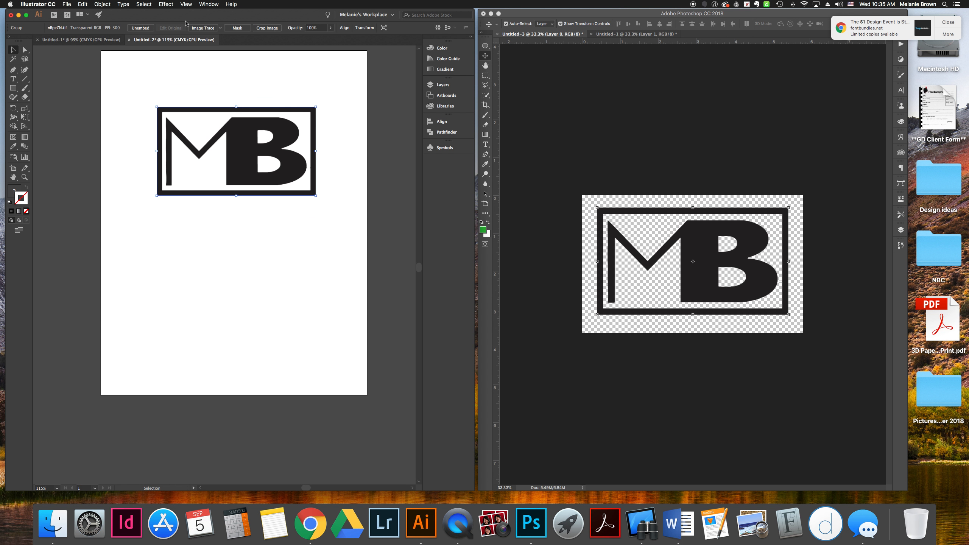
# Image Trace the logo using the Black and White Logo preset
pyautogui.click(221, 29)
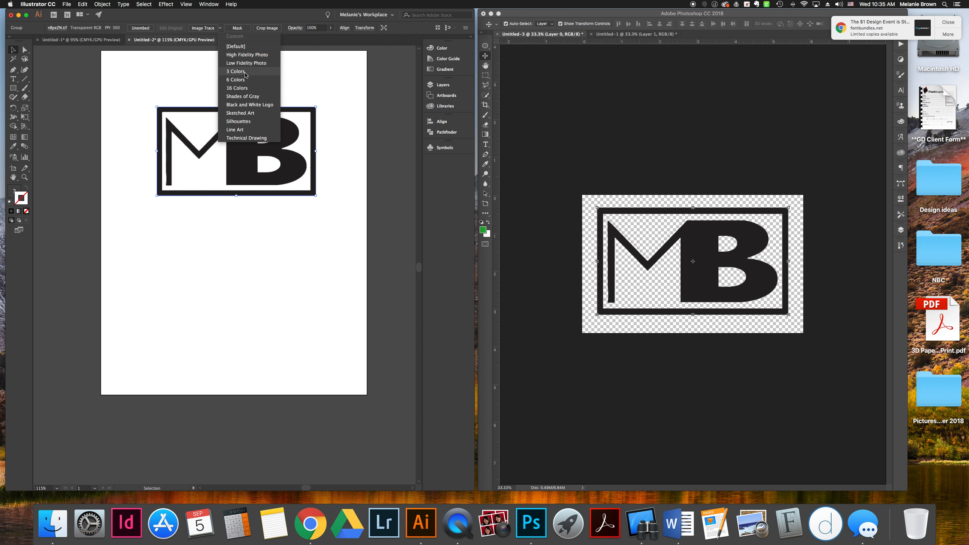
pyautogui.click(248, 106)
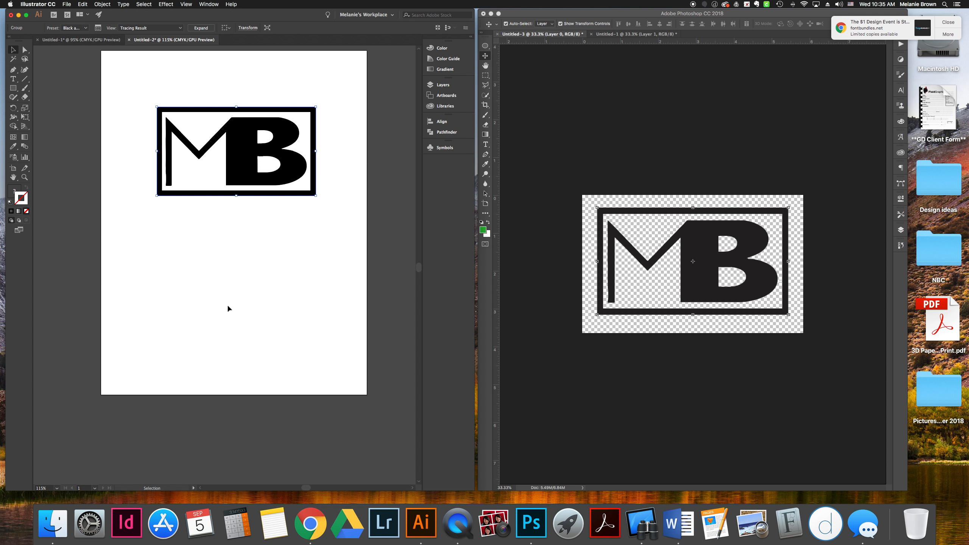
pyautogui.scroll(2, 275, 181)
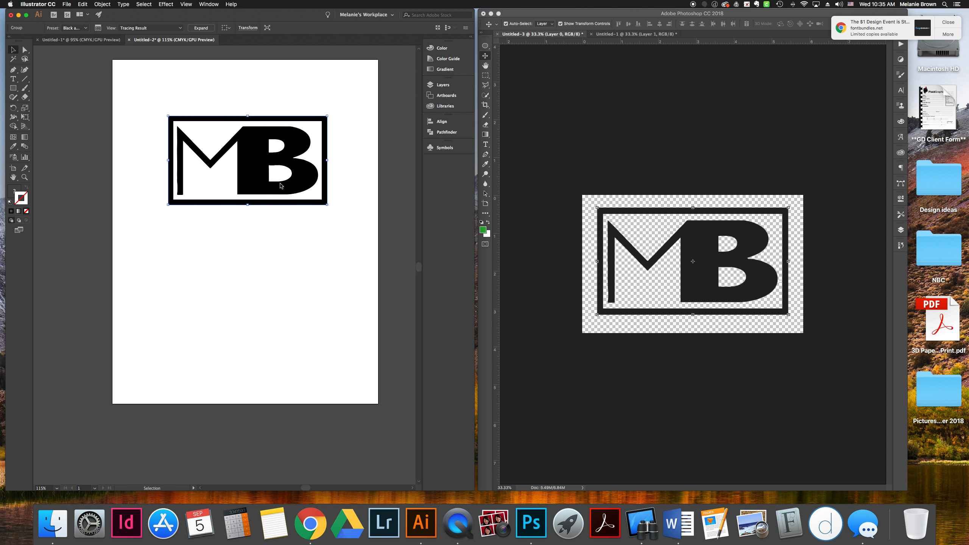
# Expand the traced MB logo into editable paths, keeping it at the upper centre of the artboard
pyautogui.moveTo(255, 162); pyautogui.dragTo(151, 156)
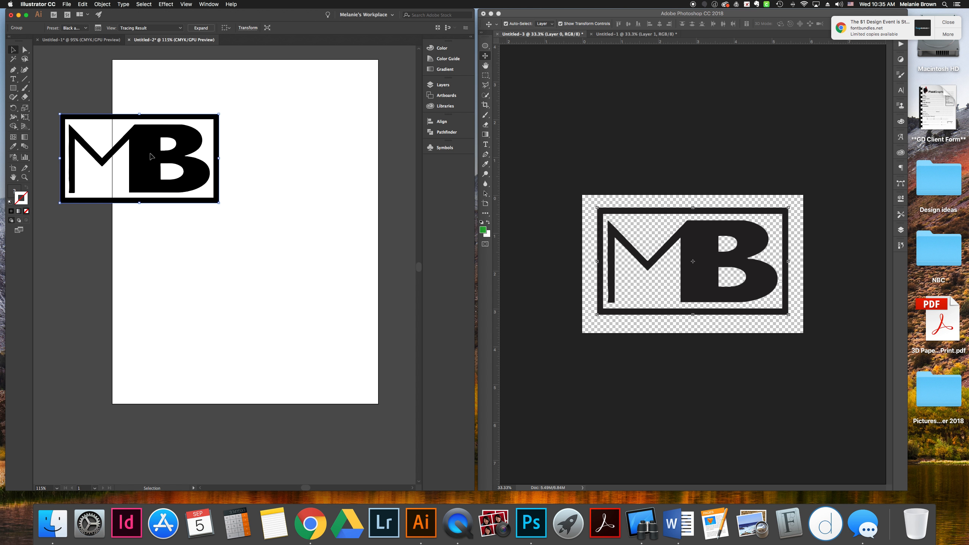
pyautogui.click(201, 29)
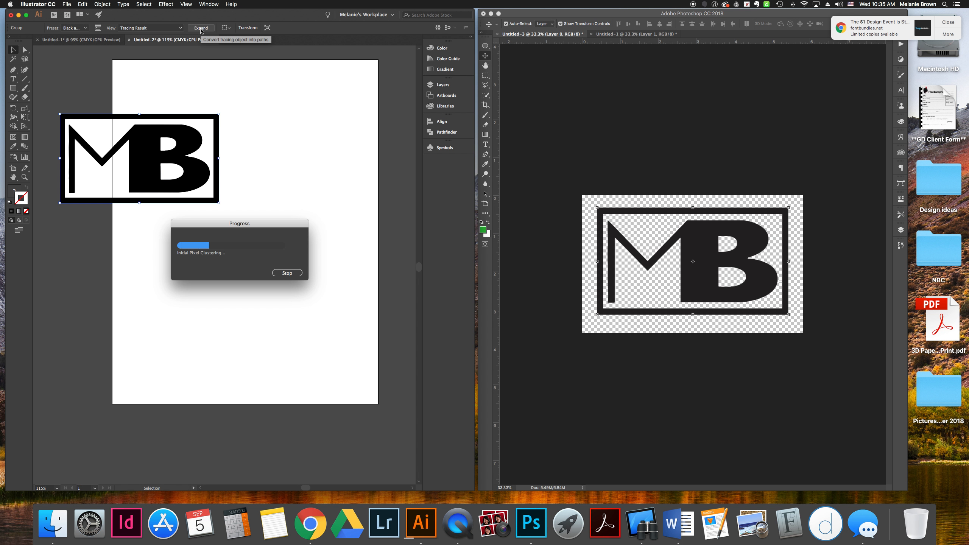
pyautogui.moveTo(148, 144); pyautogui.dragTo(250, 151)
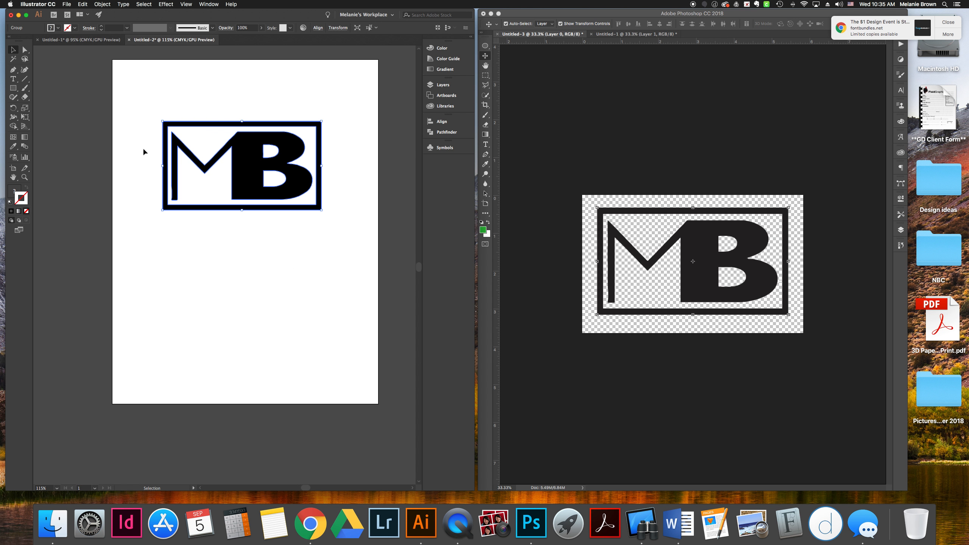
# Inspect the expanded logo's individual paths with the Direct Selection tool
pyautogui.click(136, 110)
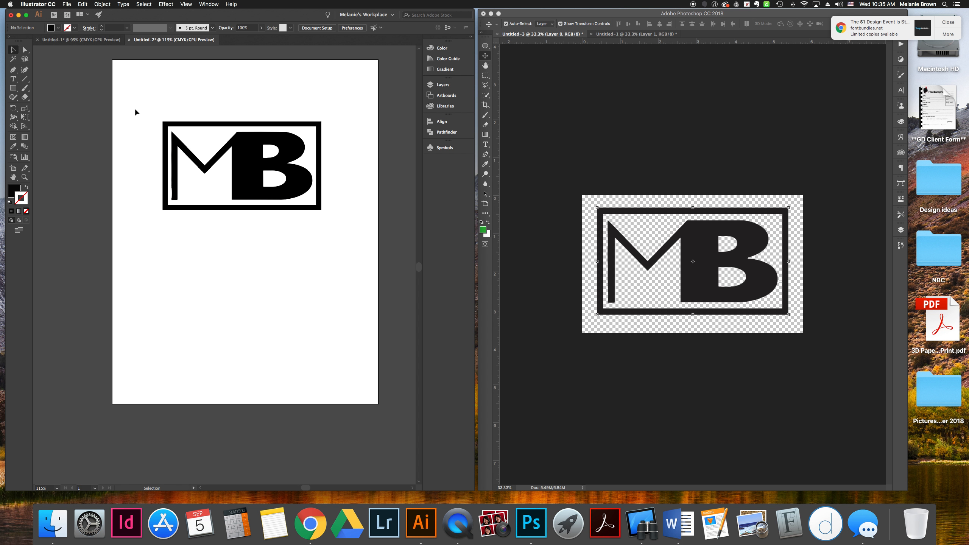
pyautogui.click(25, 50)
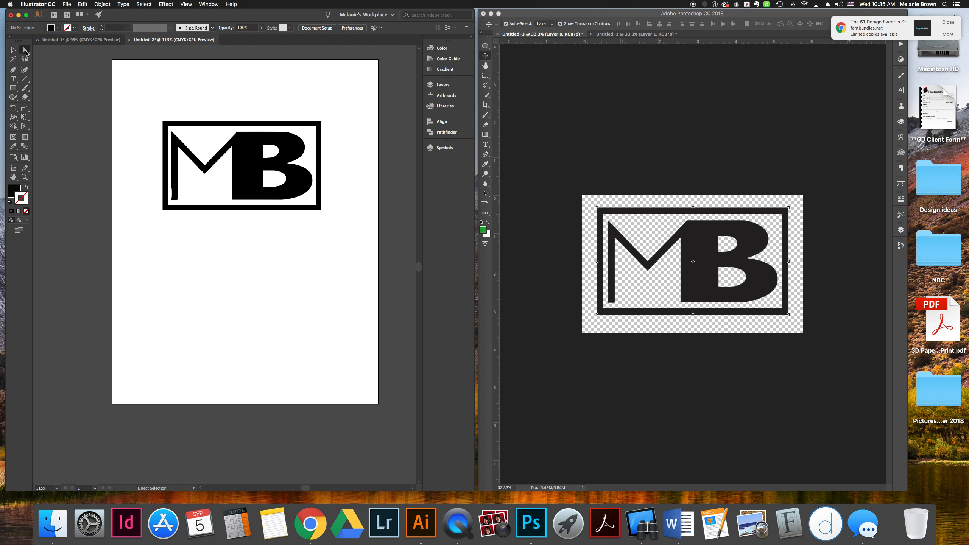
pyautogui.click(201, 142)
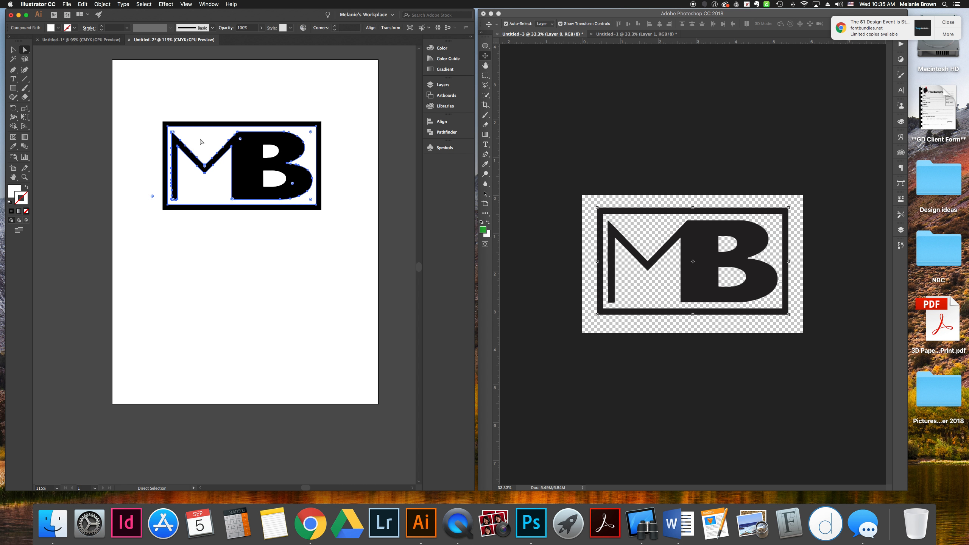
pyautogui.click(273, 151)
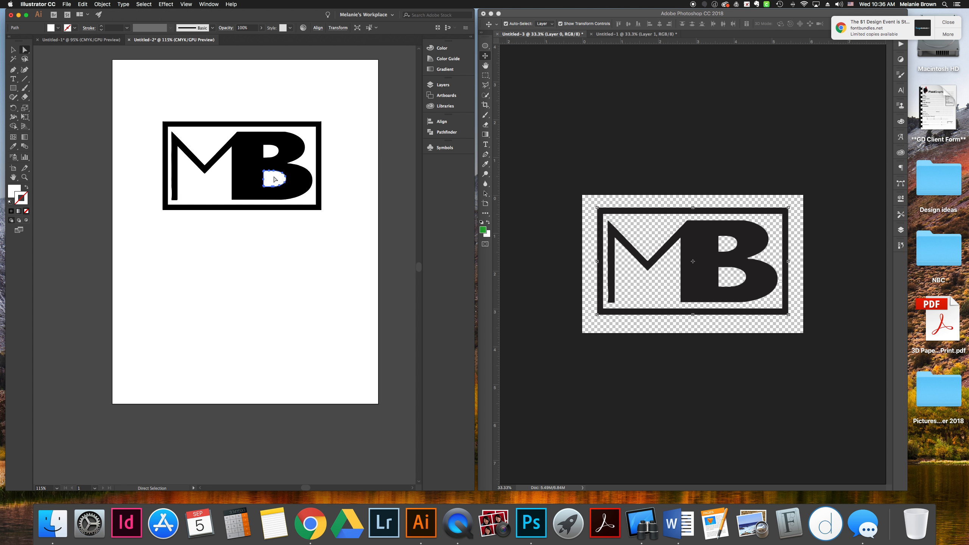
pyautogui.click(13, 49)
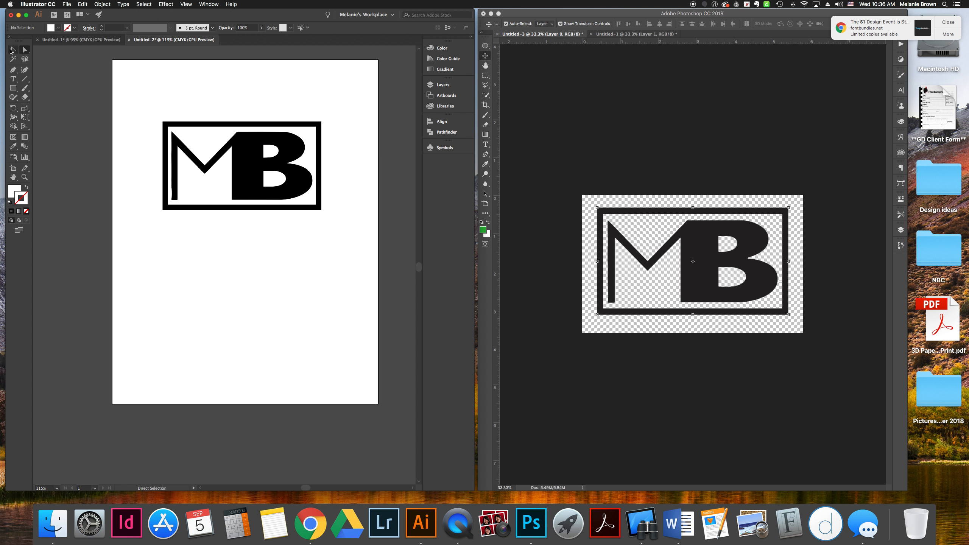
# Scale the logo down to a small mark in the artboard's lower-right corner
pyautogui.moveTo(242, 154); pyautogui.dragTo(118, 135)
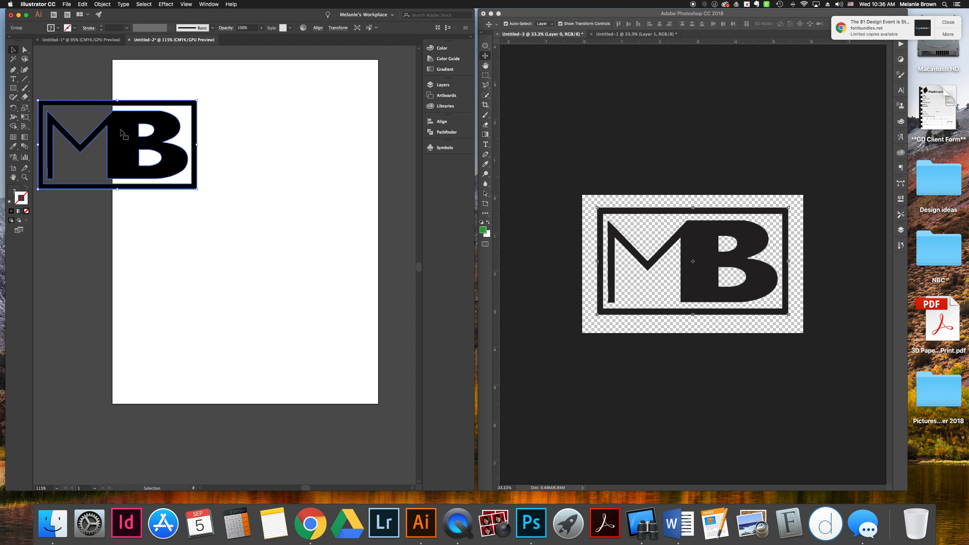
pyautogui.hscroll(-5, 164, 140)
pyautogui.moveTo(226, 142); pyautogui.dragTo(138, 103)
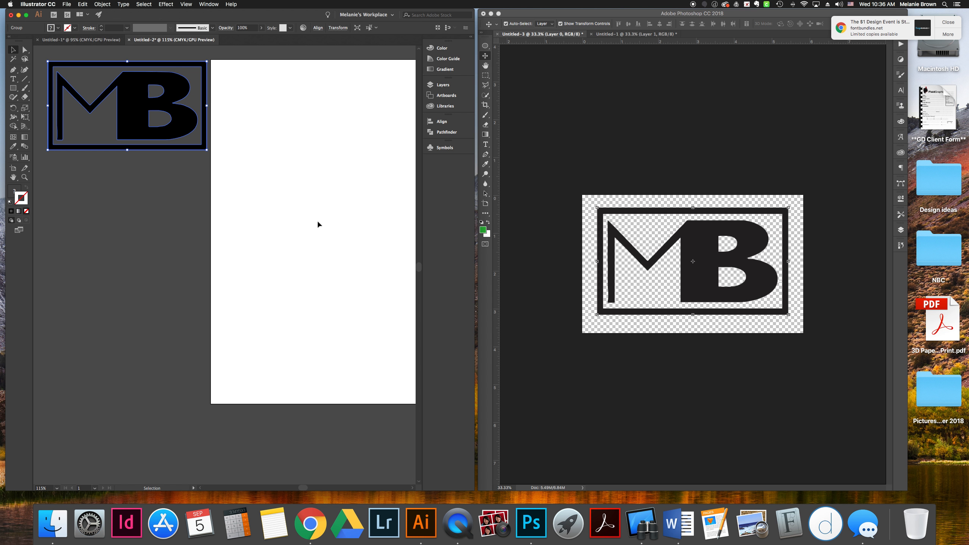
pyautogui.moveTo(134, 106)
pyautogui.mouseDown()
pyautogui.moveTo(258, 157)
pyautogui.moveTo(227, 158)
pyautogui.moveTo(127, 106)
pyautogui.mouseUp()
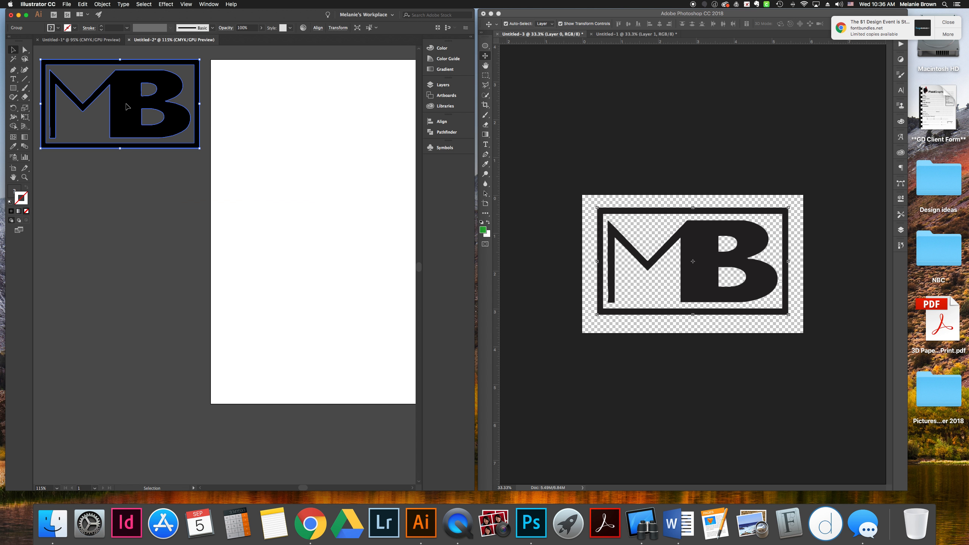
pyautogui.moveTo(133, 100); pyautogui.dragTo(320, 178)
pyautogui.hscroll(5, 320, 178)
pyautogui.hscroll(1, 319, 174)
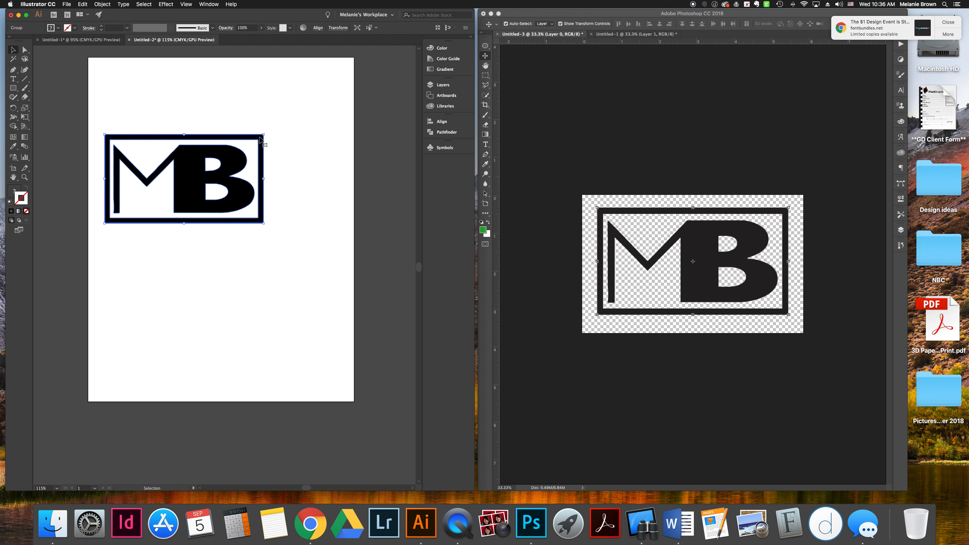
pyautogui.moveTo(265, 133); pyautogui.dragTo(343, 372)
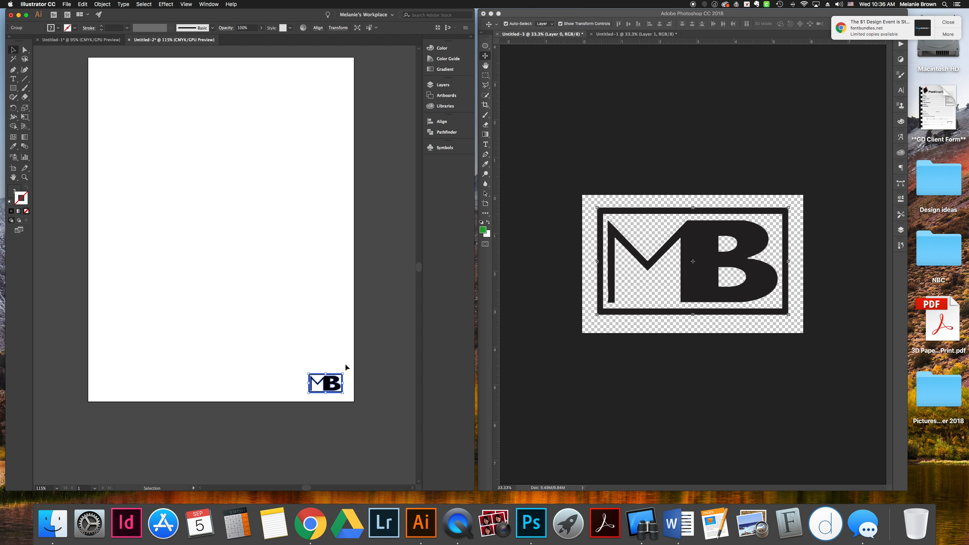
# Save the logo as a new symbol named MB with Graphic export type in the Symbols panel
pyautogui.click(346, 365)
pyautogui.click(338, 382)
pyautogui.click(447, 150)
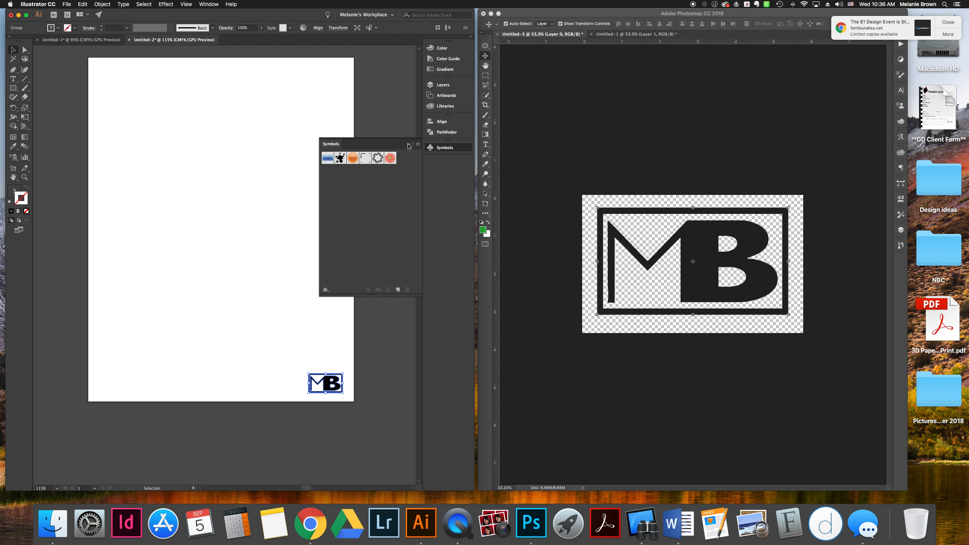
pyautogui.click(408, 144)
pyautogui.click(209, 4)
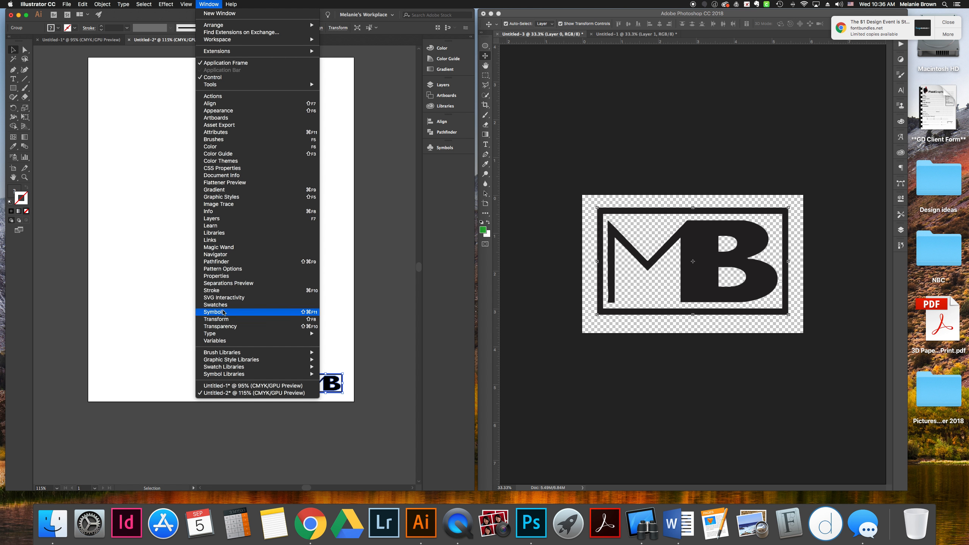
pyautogui.click(219, 312)
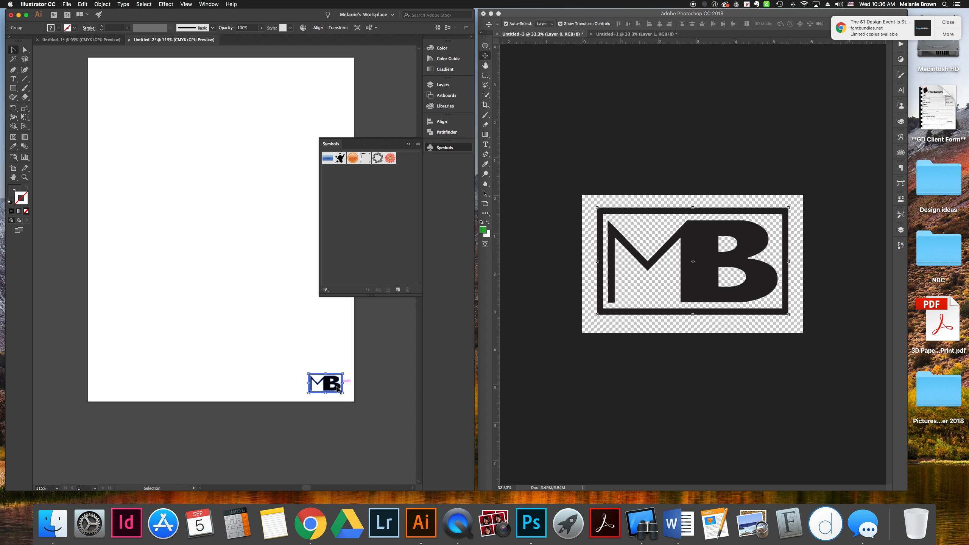
pyautogui.moveTo(324, 389); pyautogui.dragTo(385, 221)
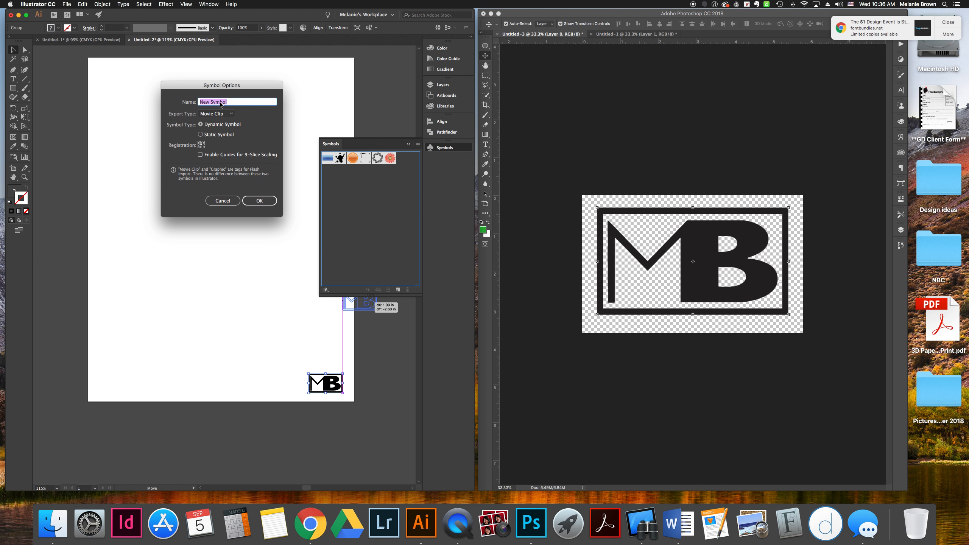
pyautogui.write('MB')
pyautogui.click(221, 114)
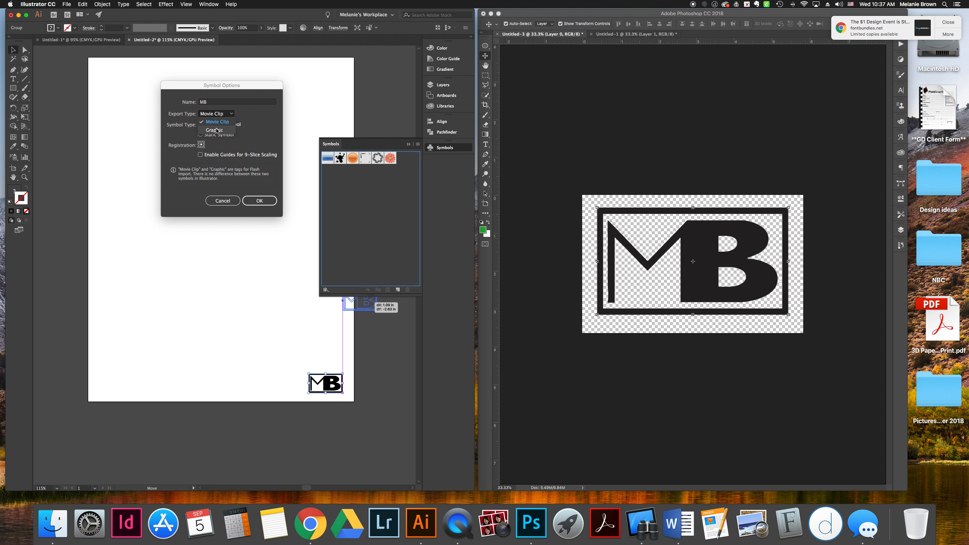
pyautogui.click(217, 131)
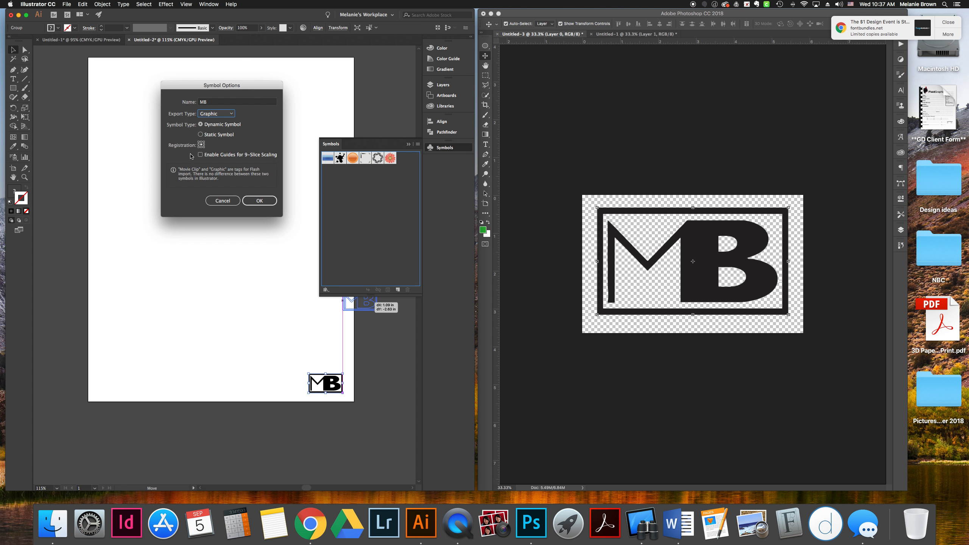
pyautogui.click(265, 202)
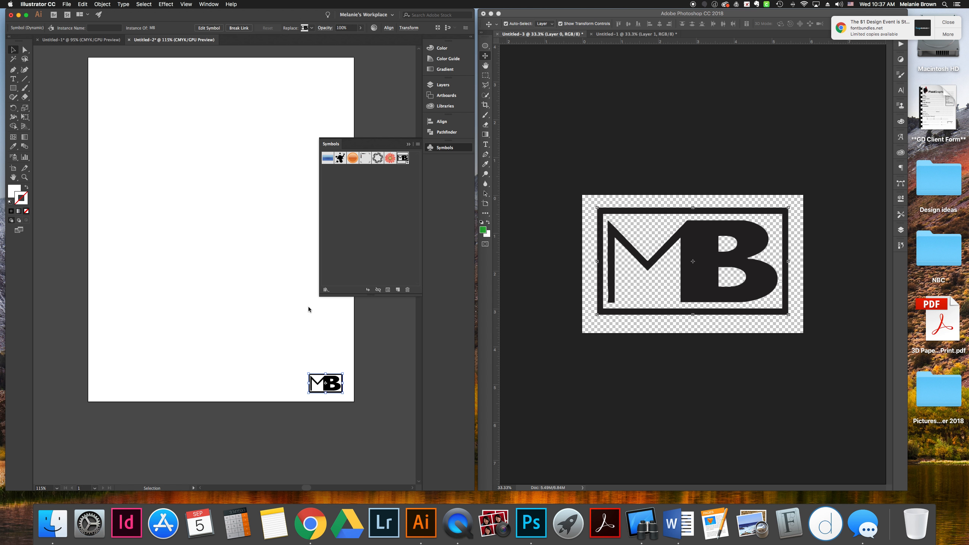
pyautogui.click(327, 349)
pyautogui.click(398, 290)
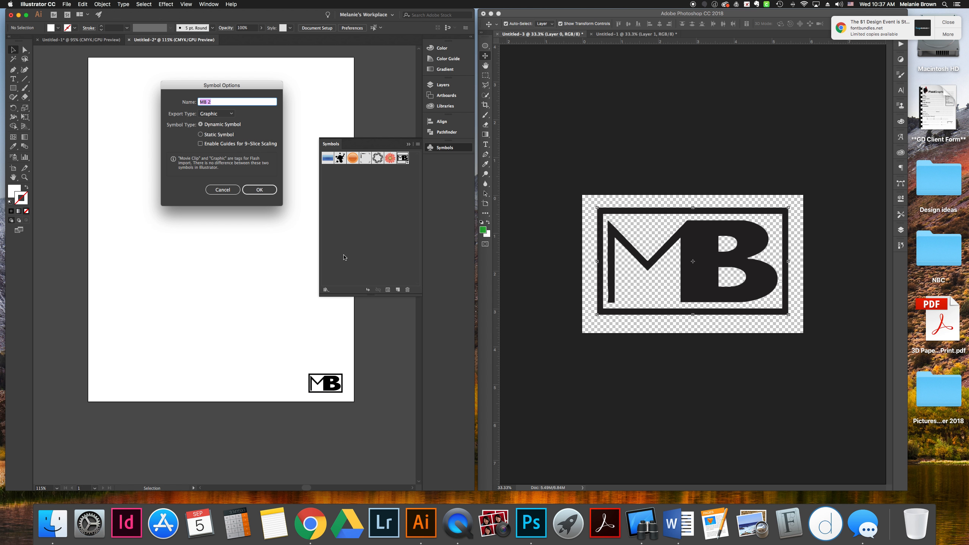
pyautogui.click(220, 191)
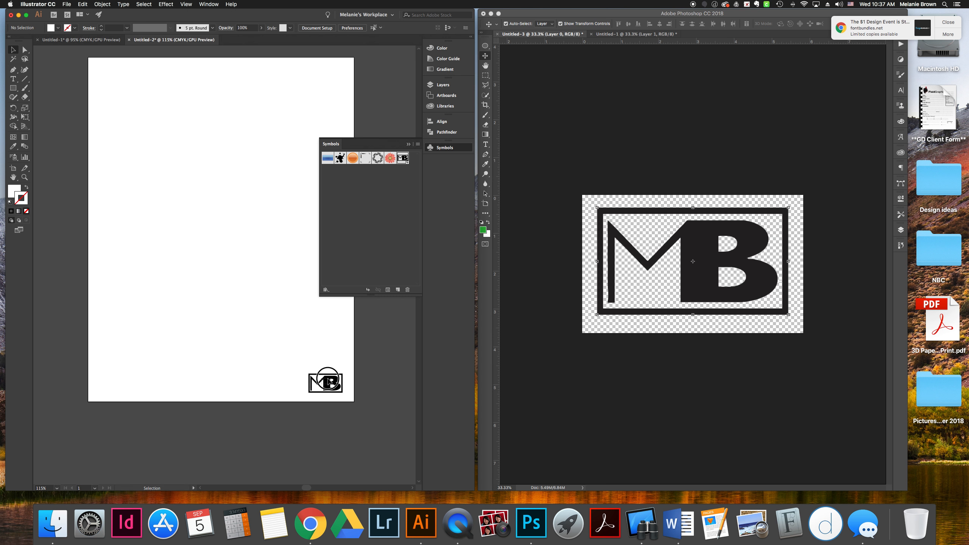
pyautogui.click(328, 378)
pyautogui.click(337, 346)
pyautogui.click(409, 145)
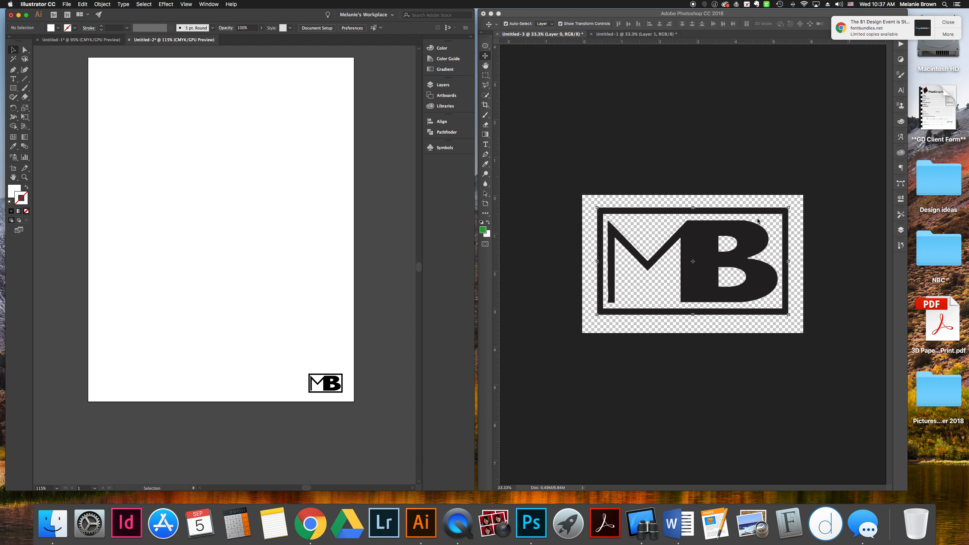
# Check that the MB brush preset is listed in Photoshop's Brush tool preset picker
pyautogui.click(485, 115)
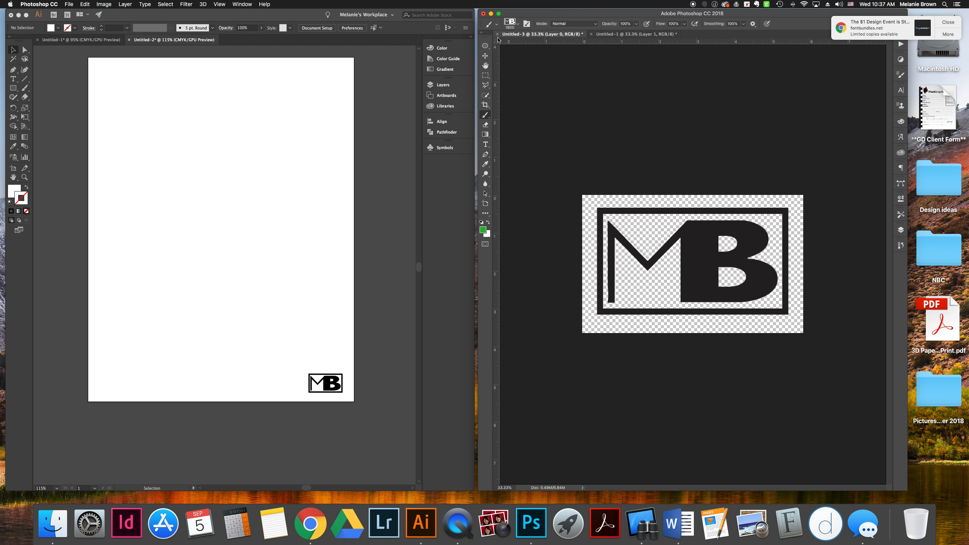
pyautogui.click(517, 24)
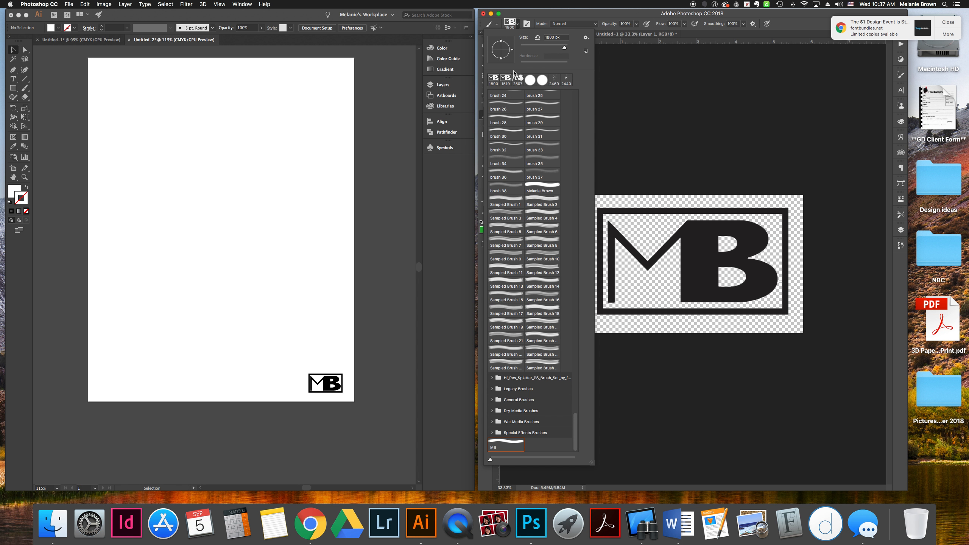
pyautogui.click(543, 14)
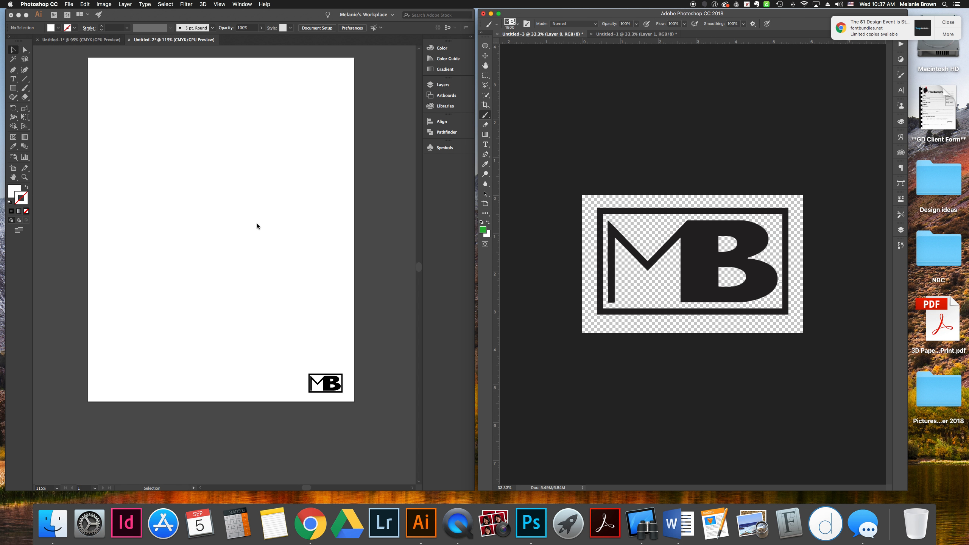
pyautogui.click(160, 238)
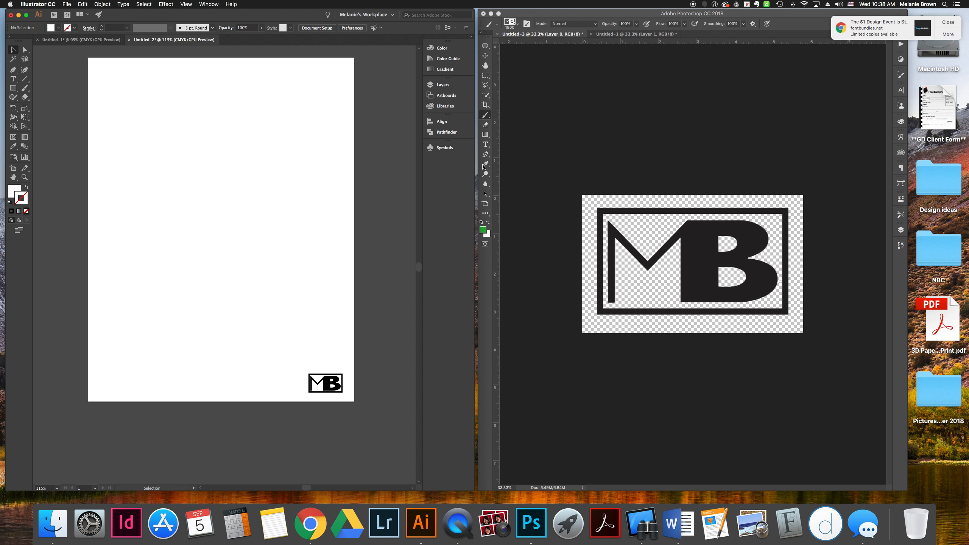
# Delete the MB logo instance from the artboard
pyautogui.click(444, 148)
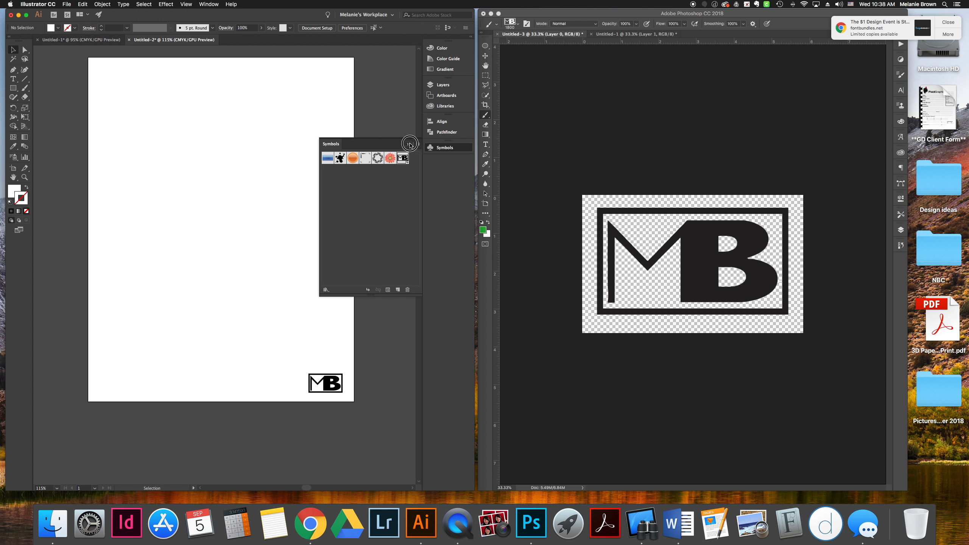
pyautogui.click(408, 144)
pyautogui.click(329, 386)
pyautogui.press('Delete')
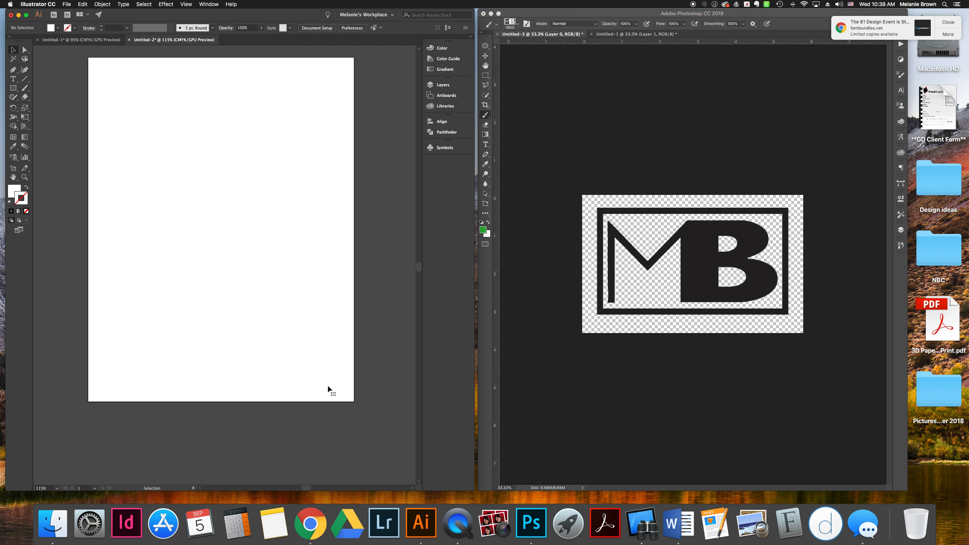
# Draw a rectangle covering the whole artboard and give it a pink fill from the colour spectrum
pyautogui.click(13, 88)
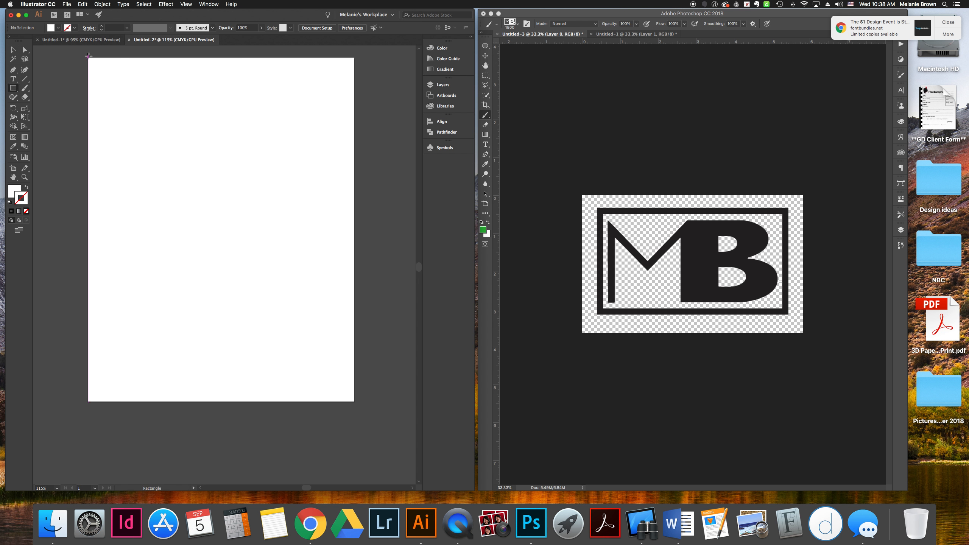
pyautogui.moveTo(88, 58); pyautogui.dragTo(355, 401)
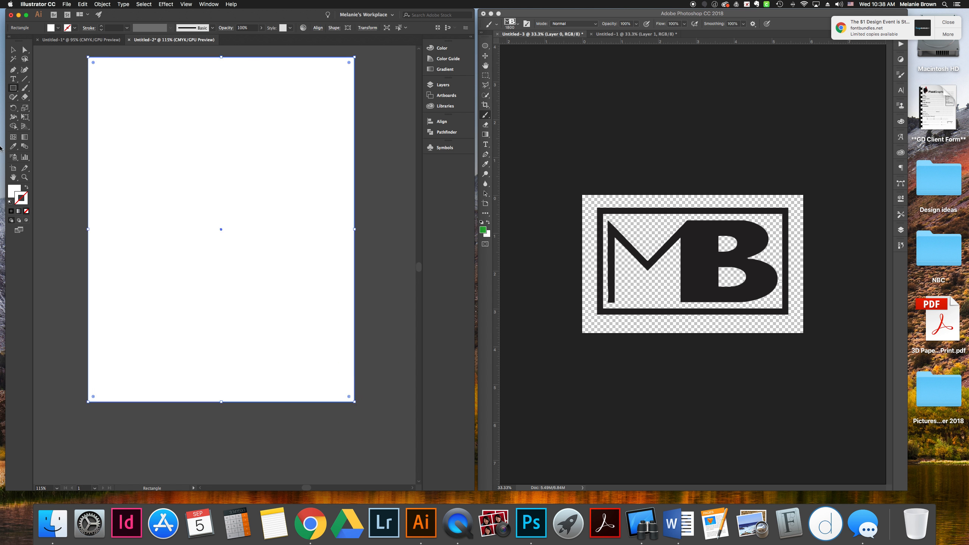
pyautogui.click(14, 191)
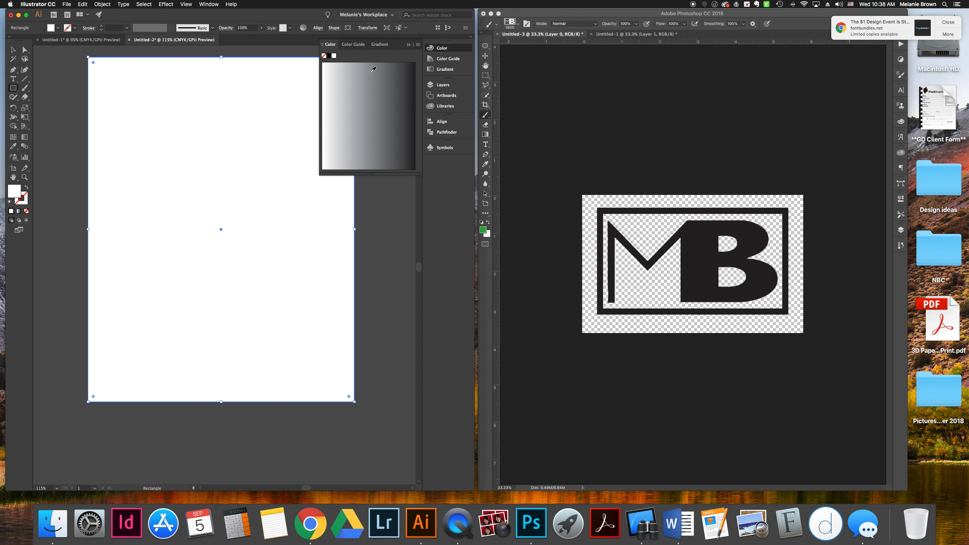
pyautogui.click(418, 44)
pyautogui.click(430, 64)
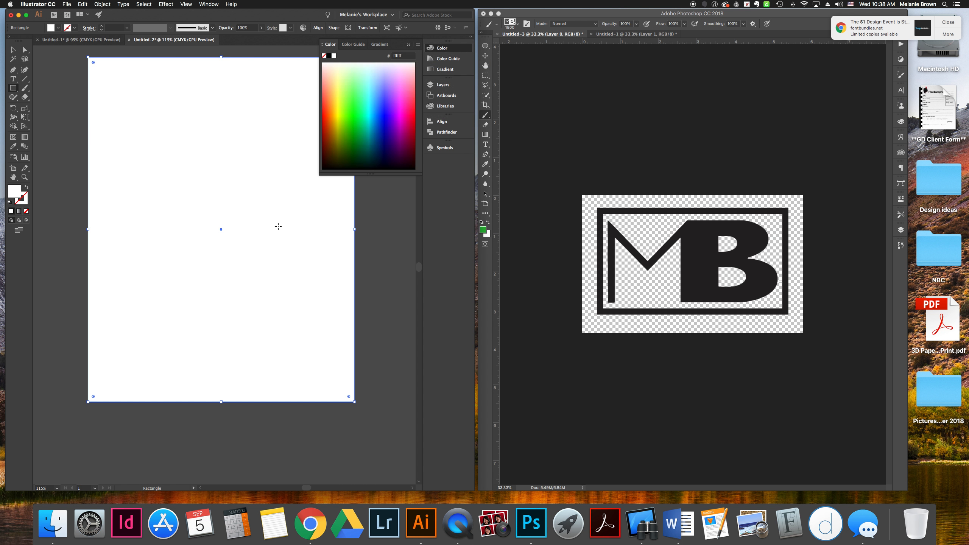
pyautogui.click(404, 95)
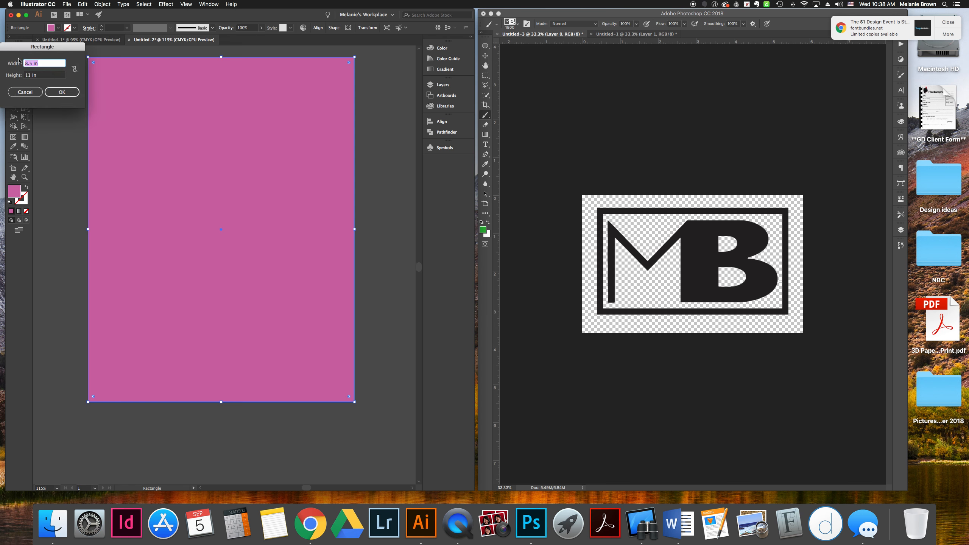
# Choose the Star tool and set the fill colour to a darker purple in the Color Picker
pyautogui.click(103, 5)
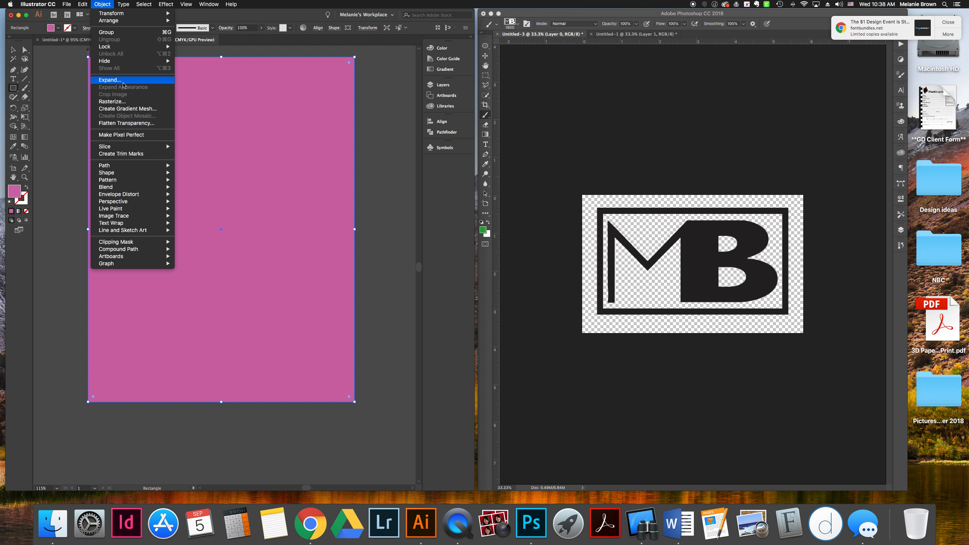
pyautogui.click(193, 47)
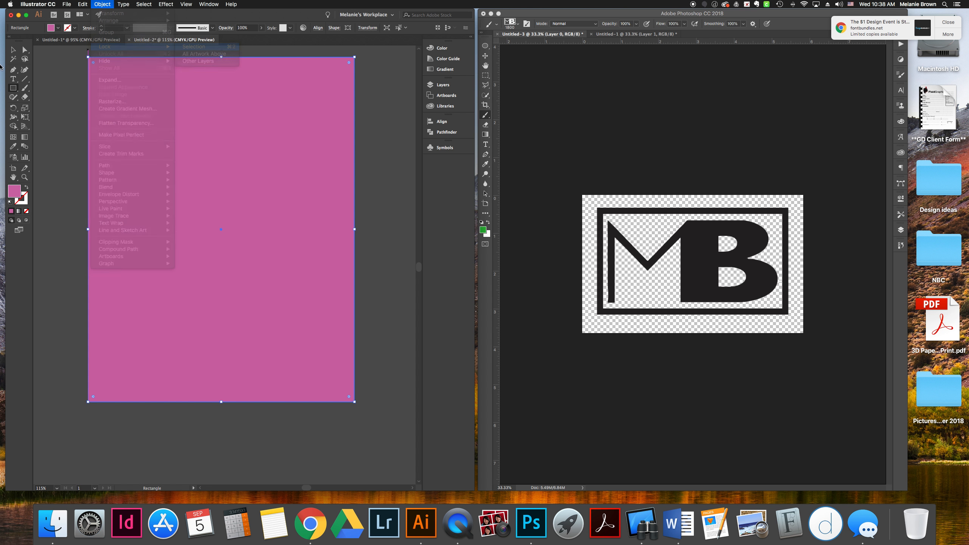
pyautogui.click(24, 89)
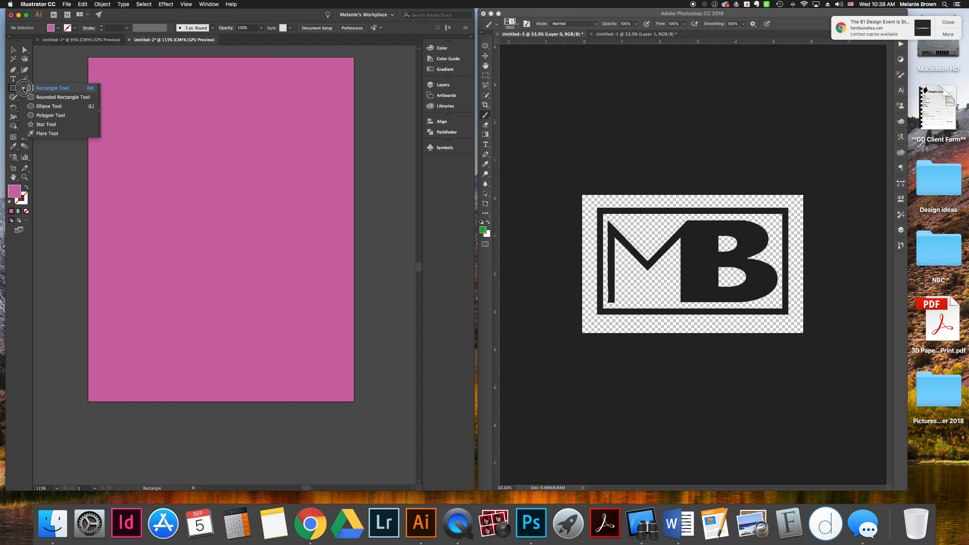
pyautogui.click(46, 124)
pyautogui.doubleClick(14, 190)
pyautogui.click(234, 143)
pyautogui.click(317, 114)
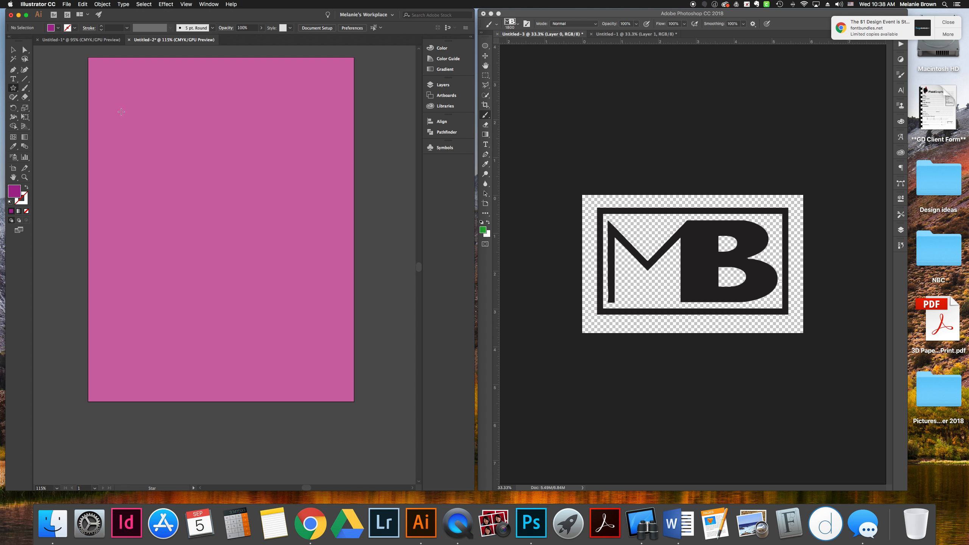
# Draw a large spiky star extending off the artboard's upper-left side
pyautogui.moveTo(64, 115); pyautogui.dragTo(171, 178)
pyautogui.click(12, 50)
pyautogui.moveTo(70, 112); pyautogui.dragTo(168, 171)
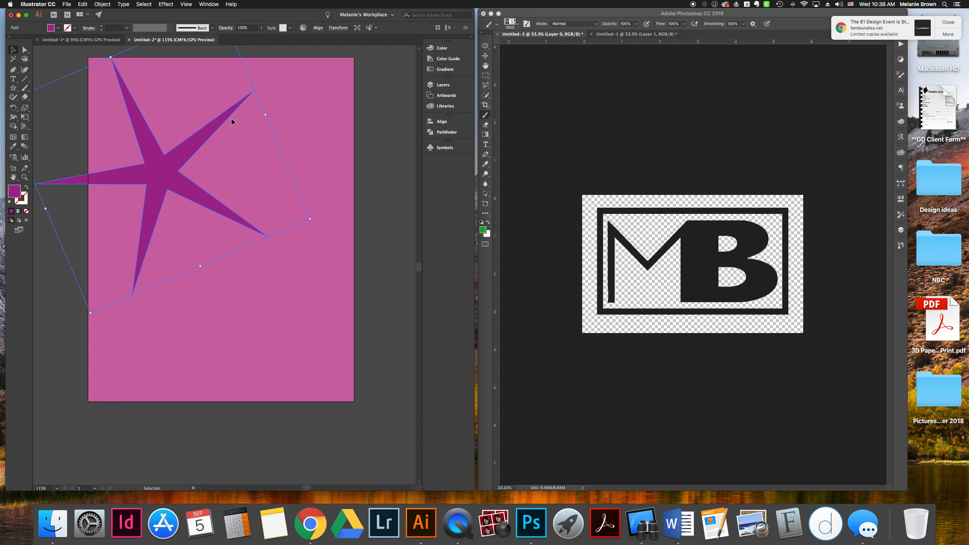
pyautogui.click(51, 55)
# Draw a small star near the artboard's upper-right corner and add a larger star across the middle
pyautogui.click(13, 88)
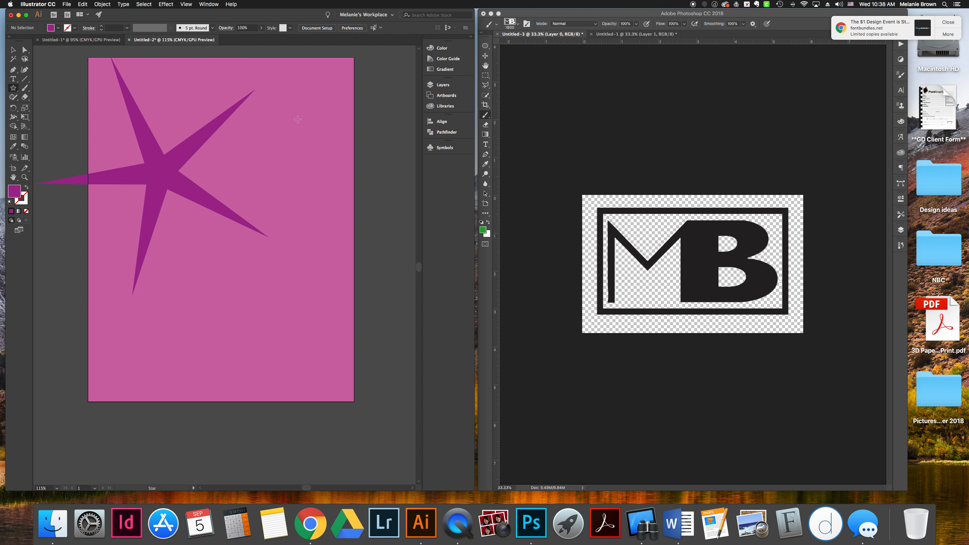
pyautogui.moveTo(298, 118)
pyautogui.mouseDown()
pyautogui.moveTo(337, 145)
pyautogui.moveTo(307, 131)
pyautogui.mouseUp()
pyautogui.press('v')
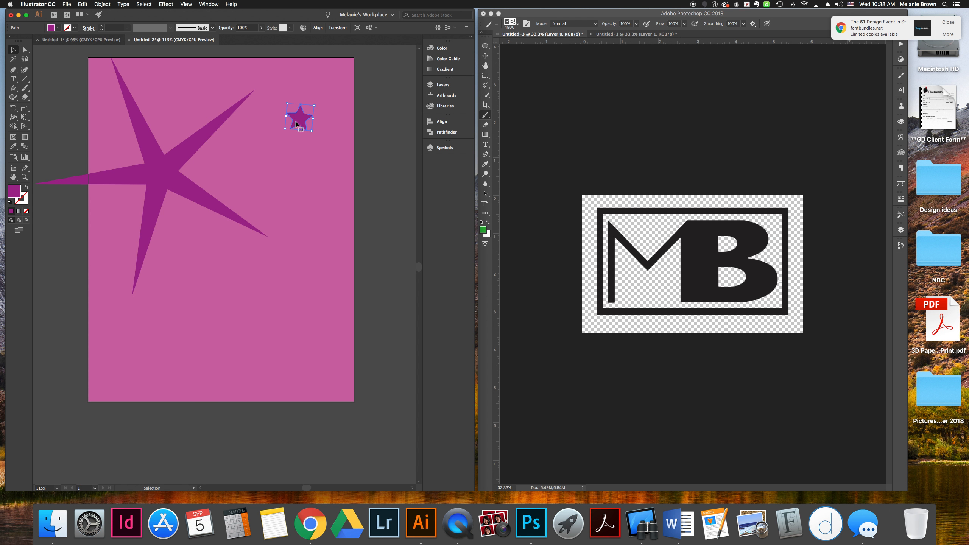
pyautogui.moveTo(301, 119); pyautogui.dragTo(333, 205)
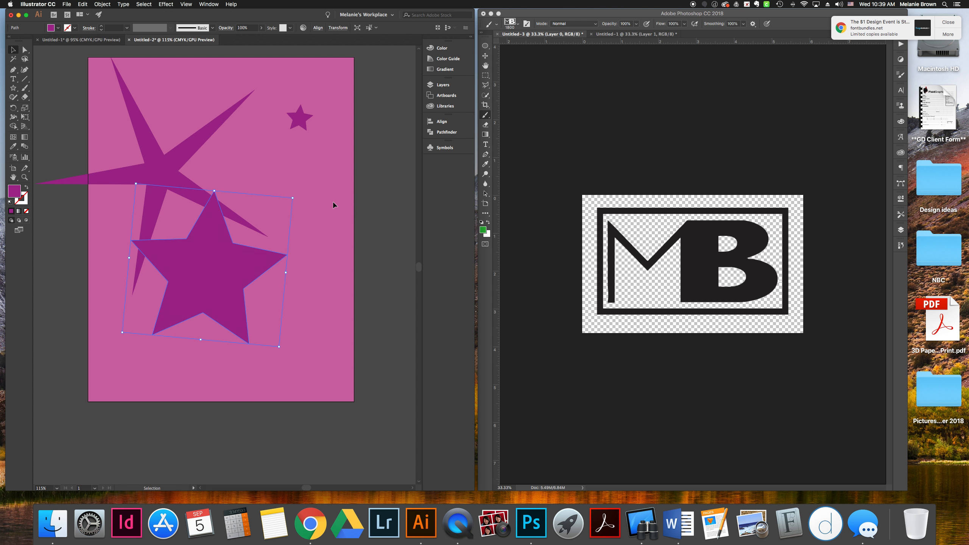
# Fill the large star with blue and move it toward the artboard's right edge
pyautogui.doubleClick(14, 191)
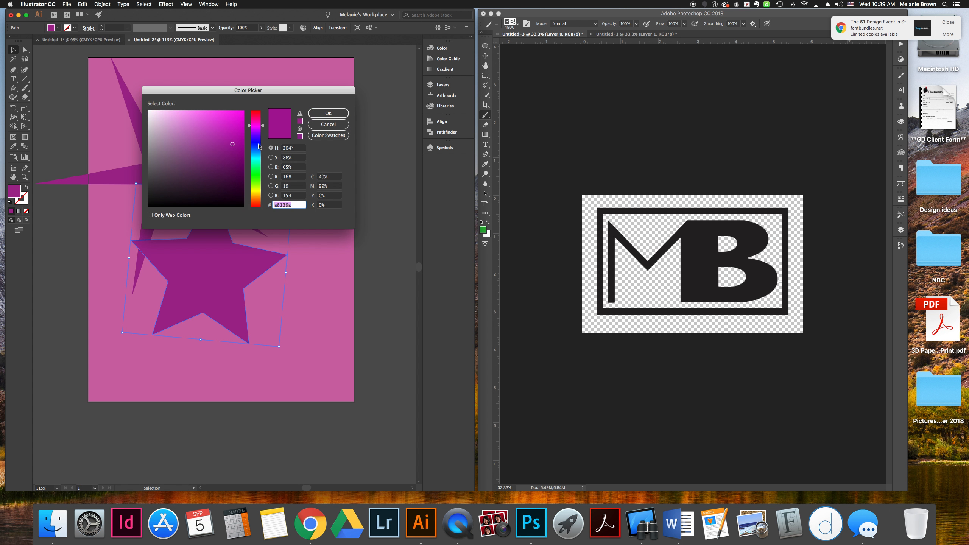
pyautogui.click(258, 146)
pyautogui.click(328, 113)
pyautogui.moveTo(223, 285); pyautogui.dragTo(266, 194)
# Nudge the small star up toward the artboard's top-right corner
pyautogui.moveTo(304, 119); pyautogui.dragTo(316, 105)
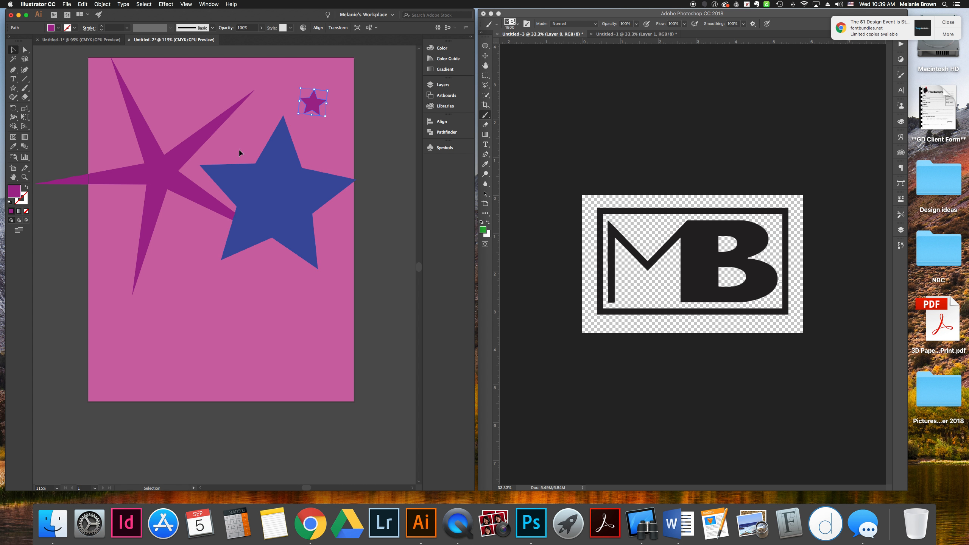
pyautogui.scroll(-3, 230, 198)
pyautogui.hscroll(-2, 230, 198)
pyautogui.scroll(4, 231, 198)
pyautogui.hscroll(2, 230, 198)
pyautogui.hscroll(-1, 230, 198)
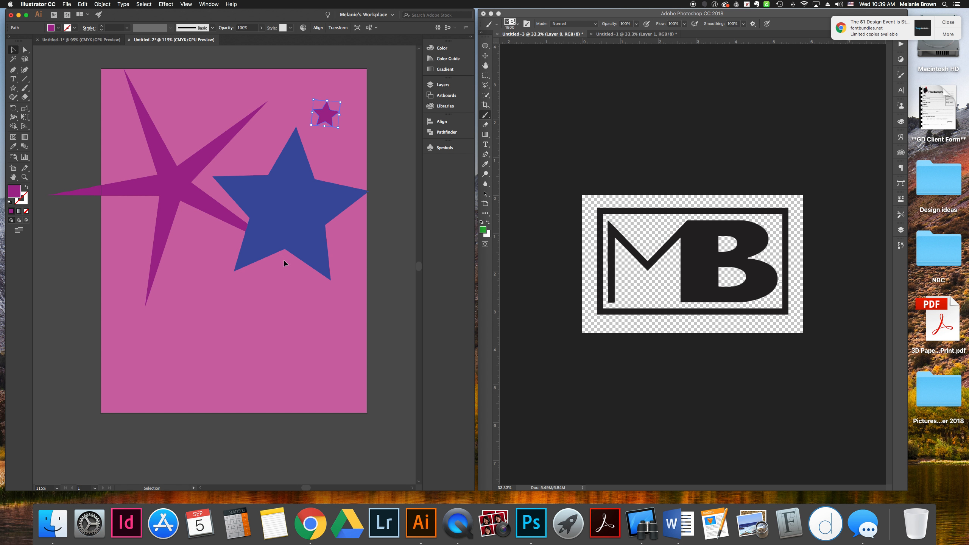
pyautogui.click(67, 102)
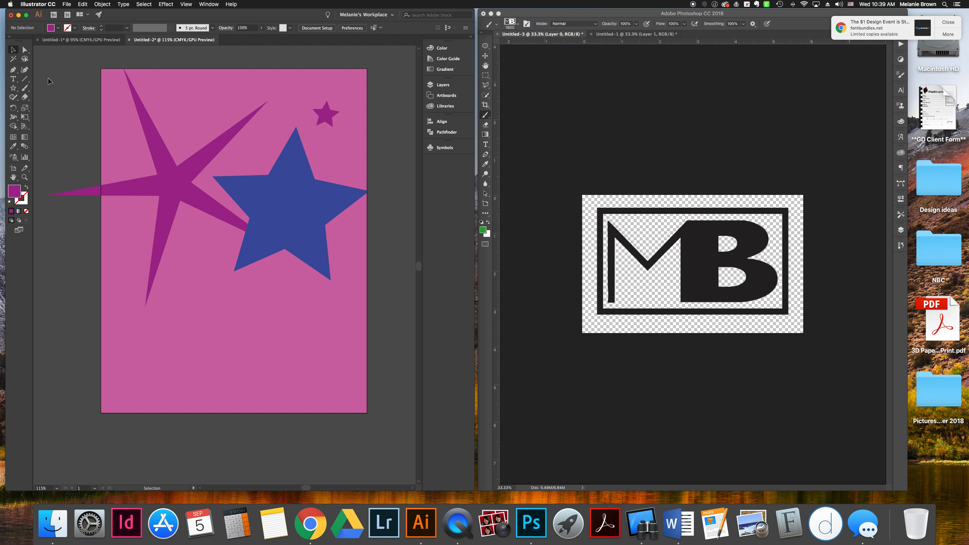
# Place an instance of the MB symbol from the Symbols panel in the artboard's lower-right corner
pyautogui.click(443, 148)
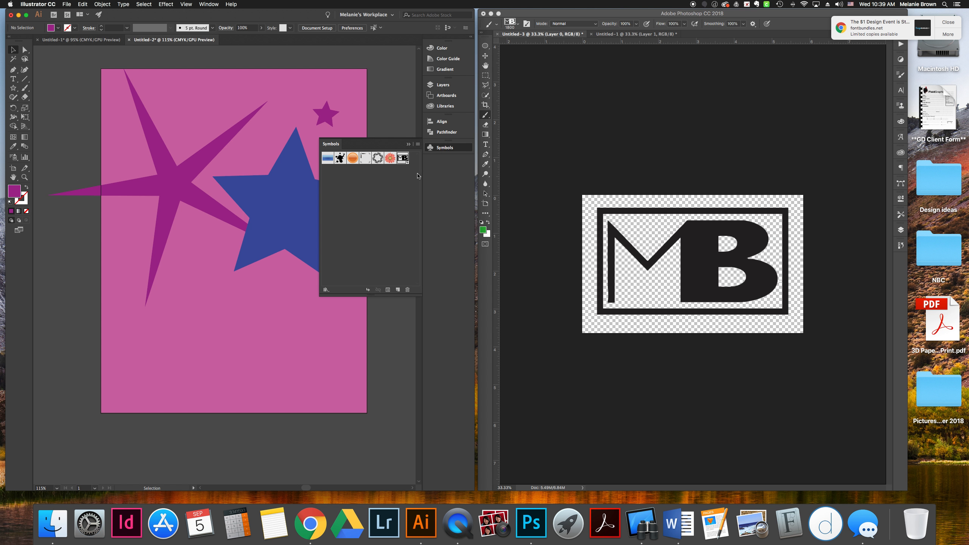
pyautogui.moveTo(407, 162); pyautogui.dragTo(325, 373)
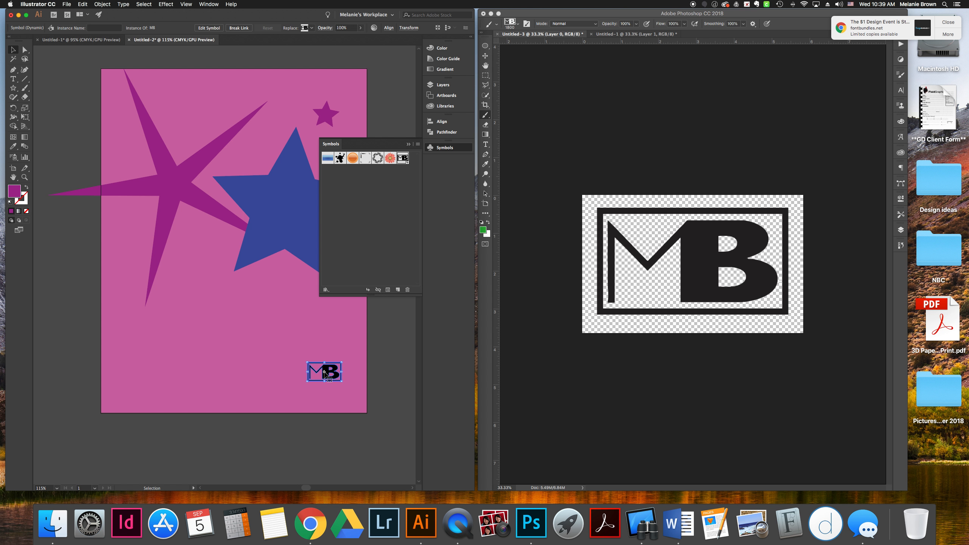
pyautogui.click(407, 144)
pyautogui.moveTo(327, 377); pyautogui.dragTo(347, 404)
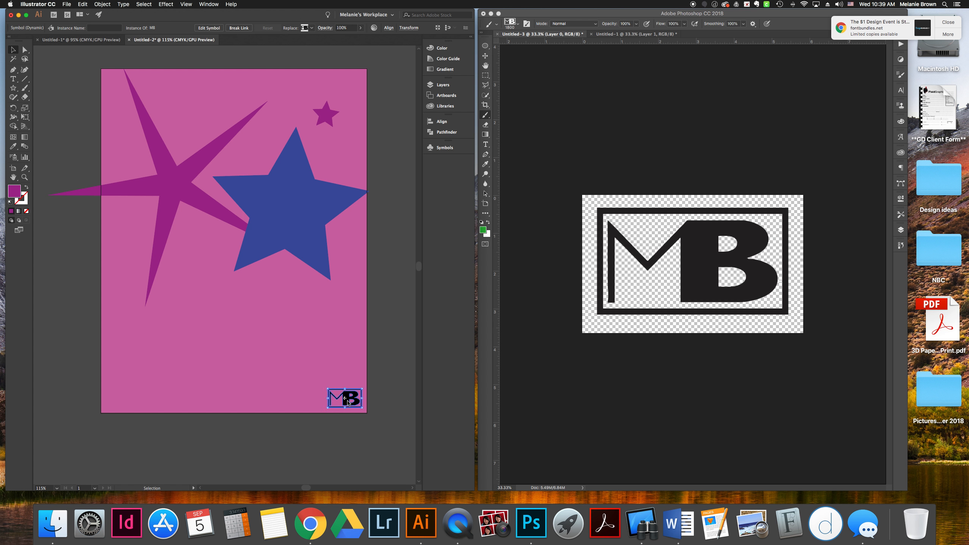
# Lower the MB symbol instance's opacity to 50%
pyautogui.click(360, 28)
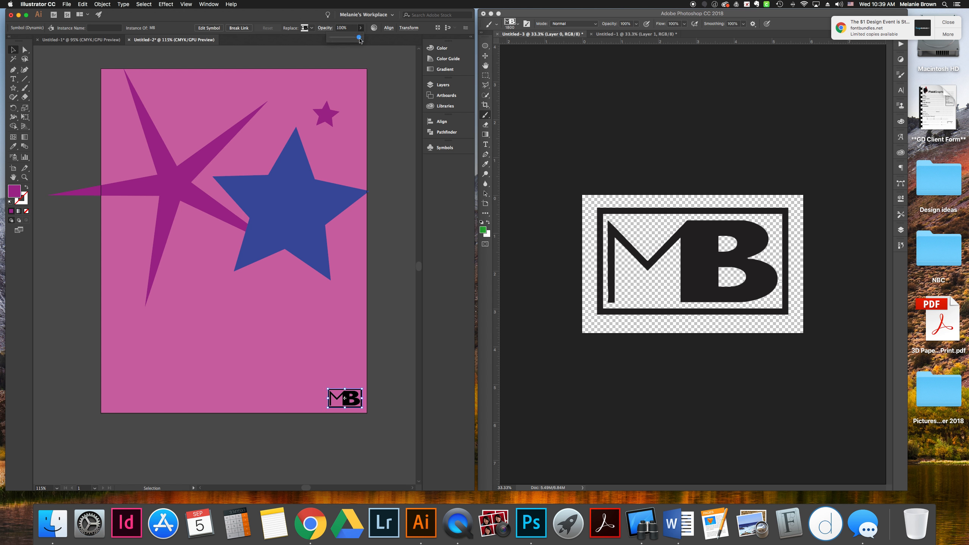
pyautogui.click(342, 38)
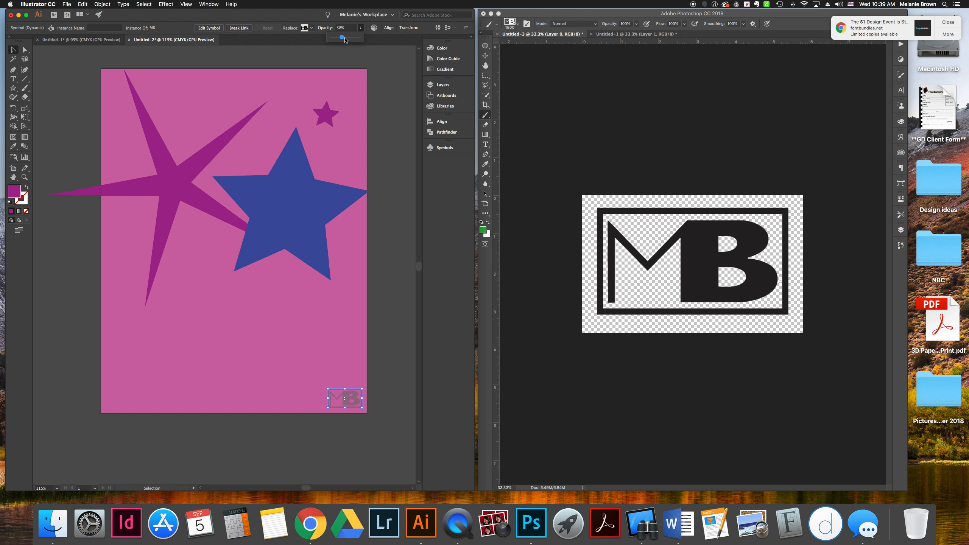
pyautogui.click(346, 38)
pyautogui.click(379, 175)
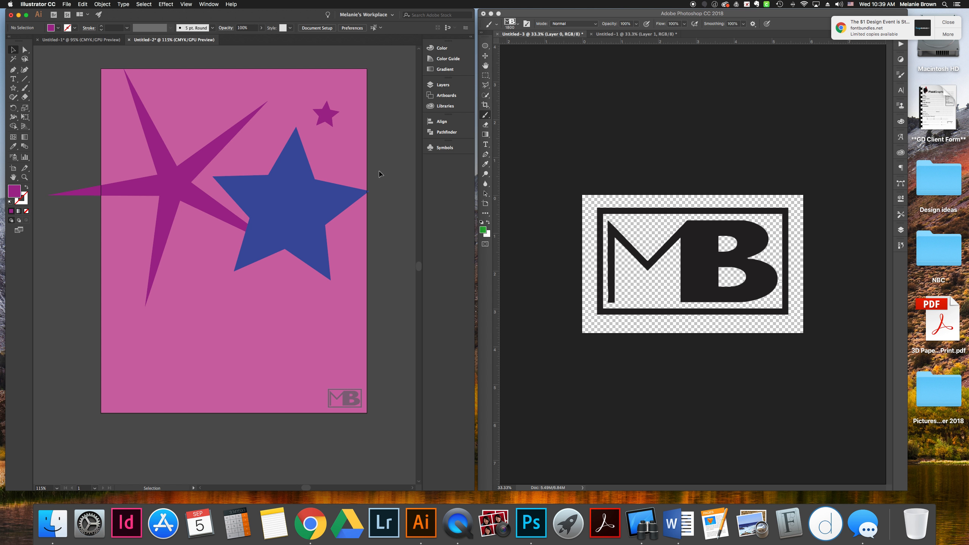
pyautogui.click(346, 398)
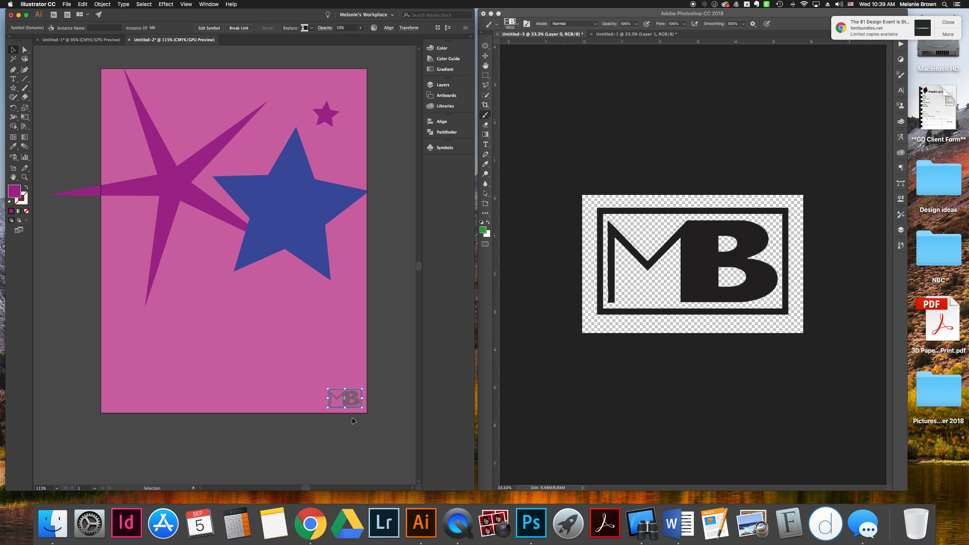
pyautogui.doubleClick(344, 404)
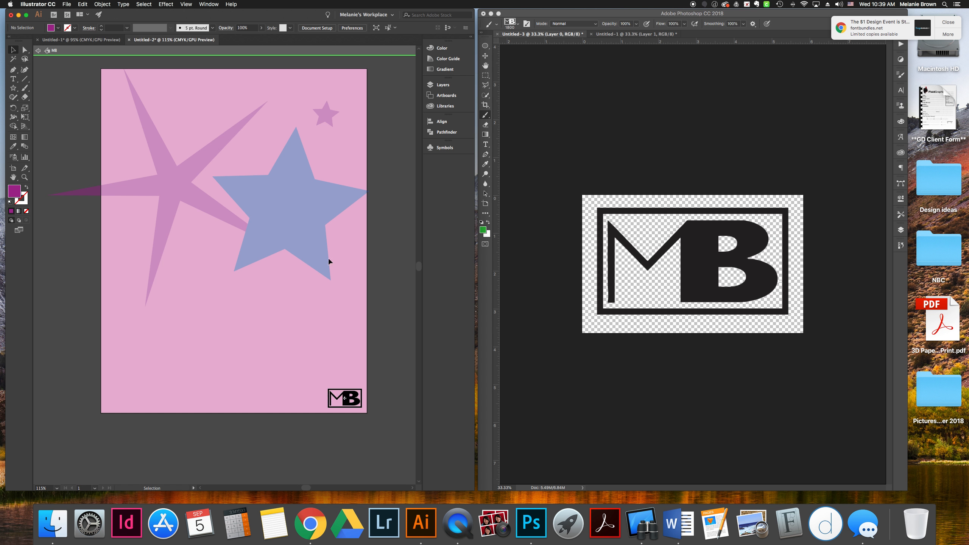
pyautogui.click(42, 54)
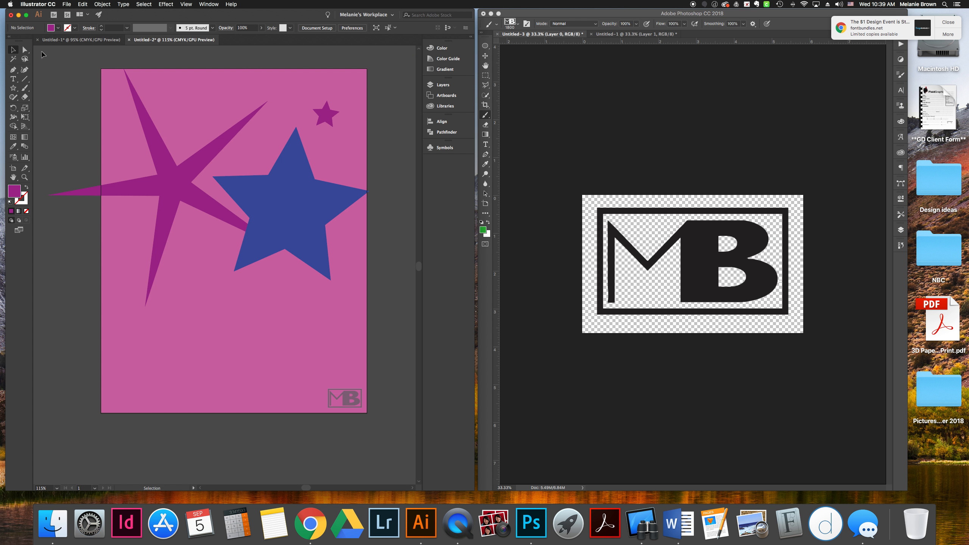
pyautogui.click(353, 402)
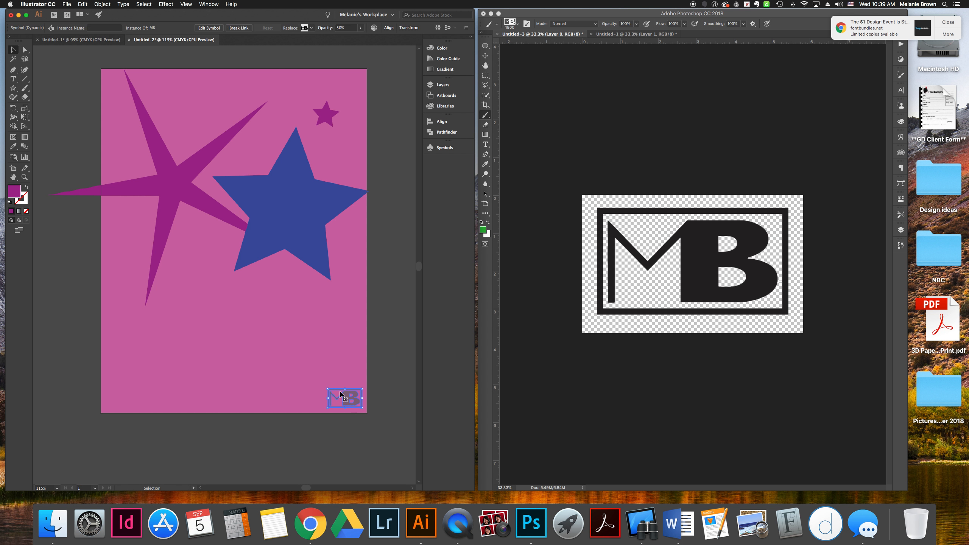
pyautogui.doubleClick(17, 192)
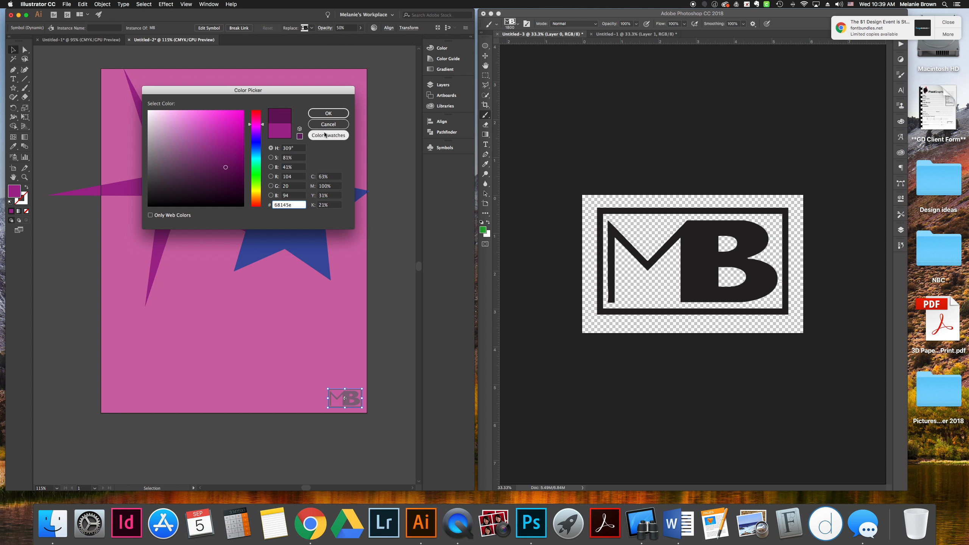
pyautogui.click(328, 113)
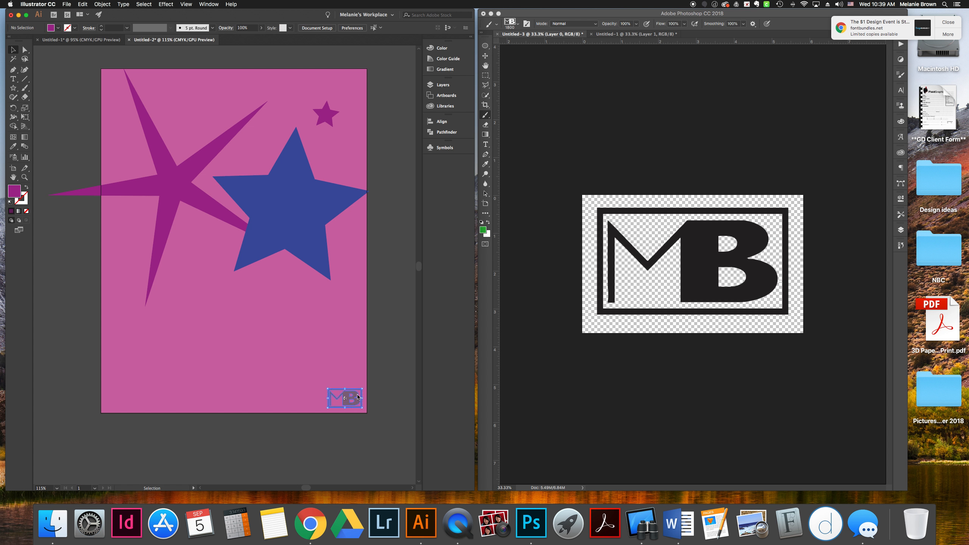
# Set the MB symbol's opacity to 33% and return it to the artboard's lower-right corner
pyautogui.press('super+z')
pyautogui.press('v')
pyautogui.moveTo(358, 398); pyautogui.dragTo(262, 286)
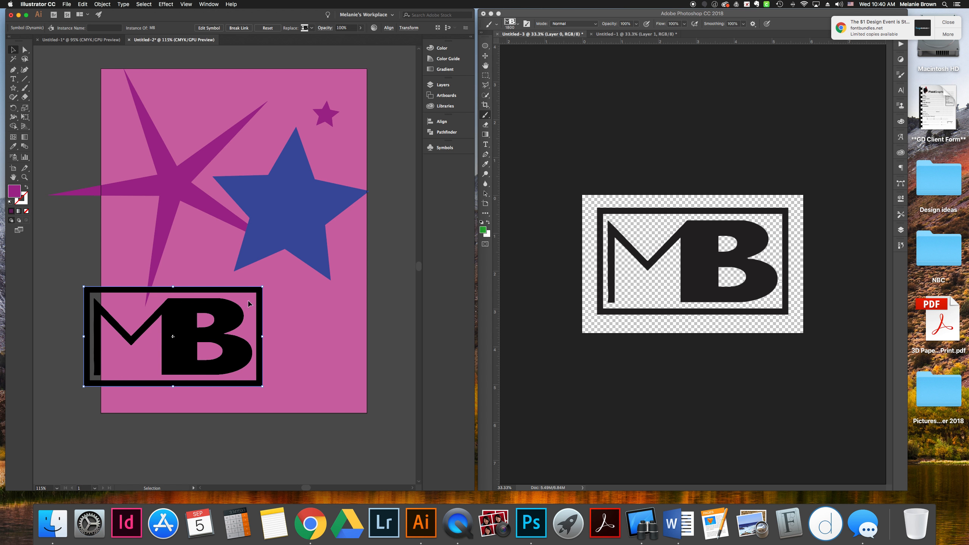
pyautogui.moveTo(261, 287); pyautogui.dragTo(176, 301)
pyautogui.click(401, 396)
pyautogui.click(345, 397)
pyautogui.moveTo(275, 341); pyautogui.dragTo(277, 318)
pyautogui.click(395, 344)
pyautogui.click(277, 318)
pyautogui.click(360, 28)
pyautogui.click(341, 37)
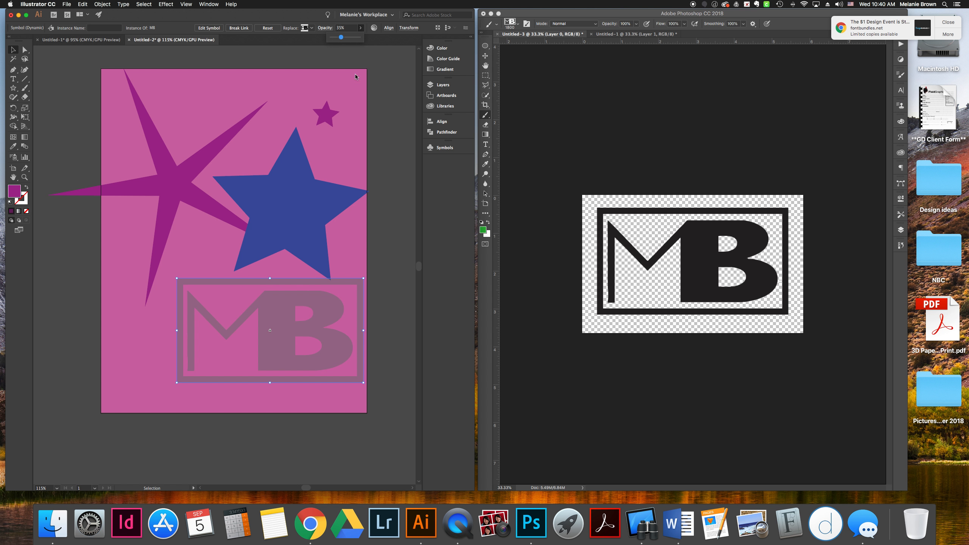
pyautogui.moveTo(363, 278); pyautogui.dragTo(346, 399)
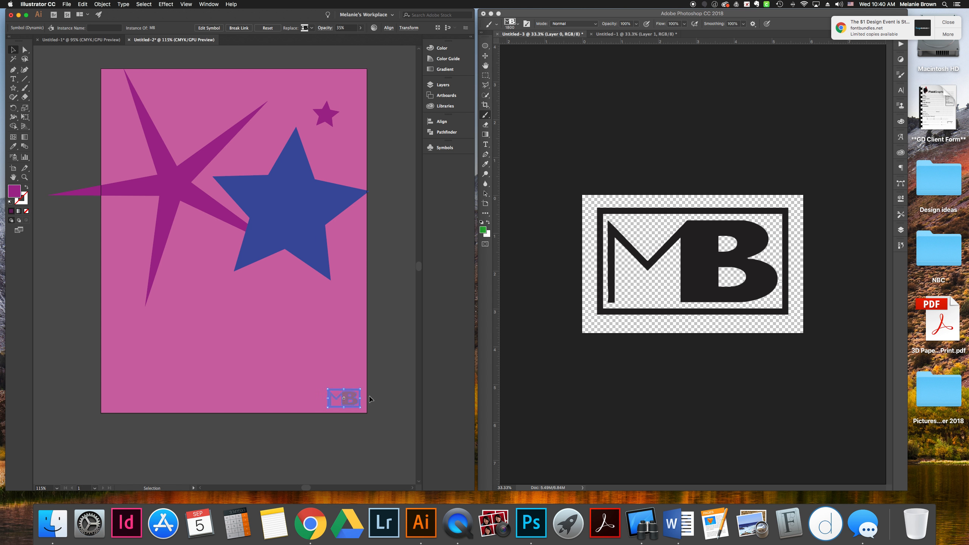
pyautogui.click(376, 398)
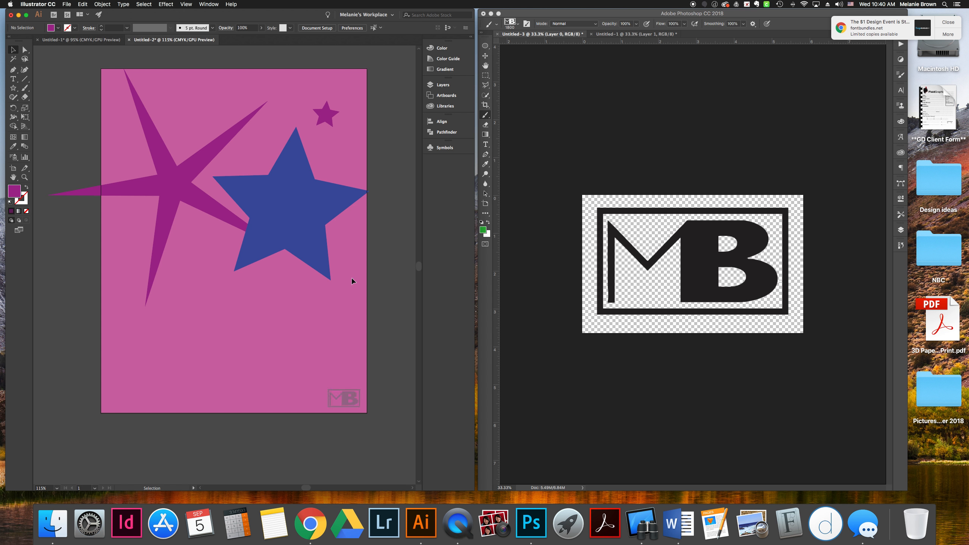
pyautogui.click(53, 5)
pyautogui.moveTo(56, 26)
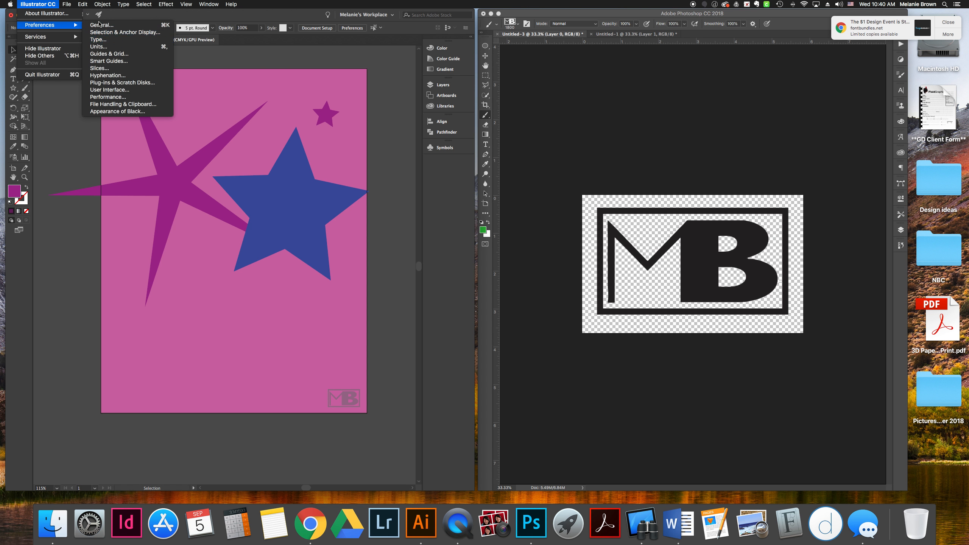
pyautogui.click(98, 25)
pyautogui.click(275, 256)
# Switch to Photoshop and drag the MB logo layer into the Illustrator document
pyautogui.click(573, 362)
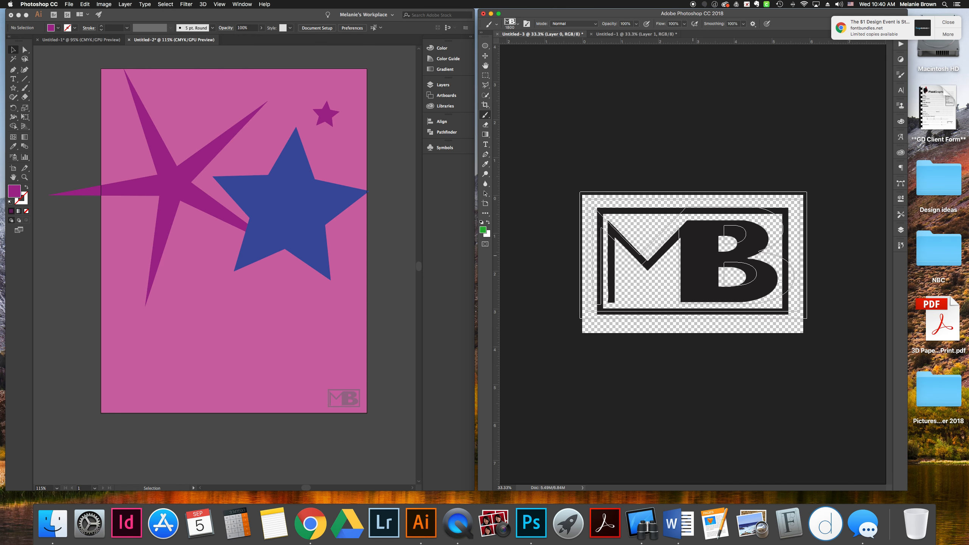
pyautogui.click(485, 56)
pyautogui.moveTo(601, 264); pyautogui.dragTo(206, 288)
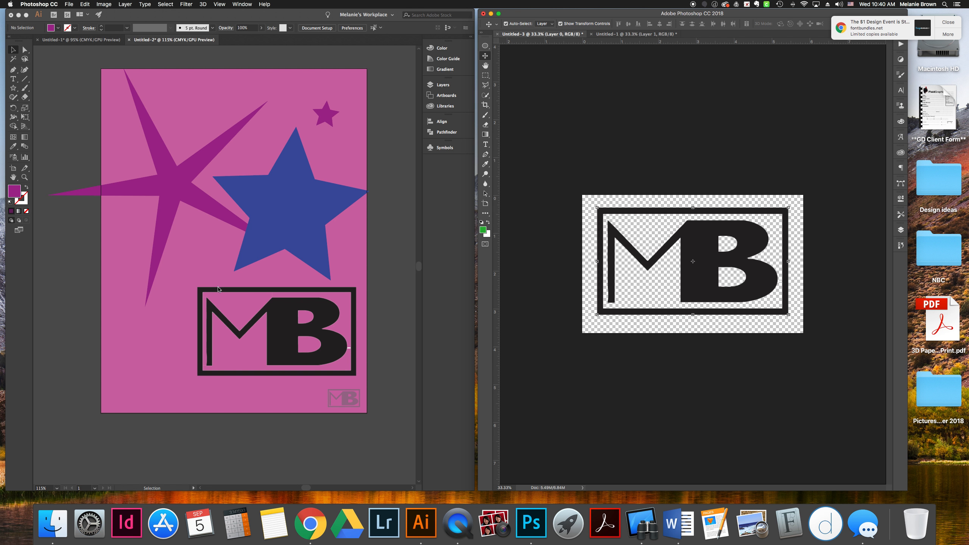
# Move and enlarge the dropped MB logo so it overlaps the artboard's left edge below the blue star
pyautogui.moveTo(297, 341); pyautogui.dragTo(197, 283)
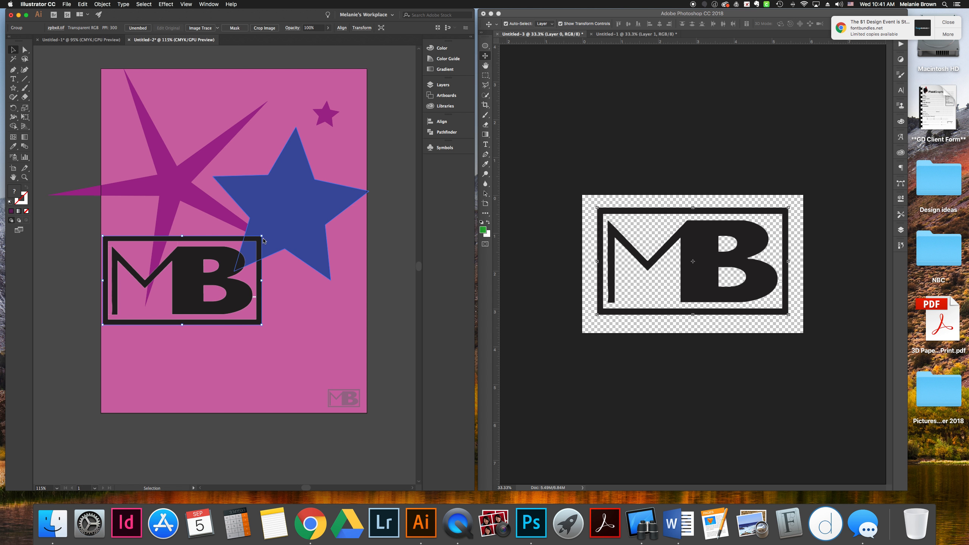
pyautogui.moveTo(264, 239); pyautogui.dragTo(360, 162)
pyautogui.moveTo(265, 269); pyautogui.dragTo(346, 237)
pyautogui.moveTo(383, 164); pyautogui.dragTo(255, 238)
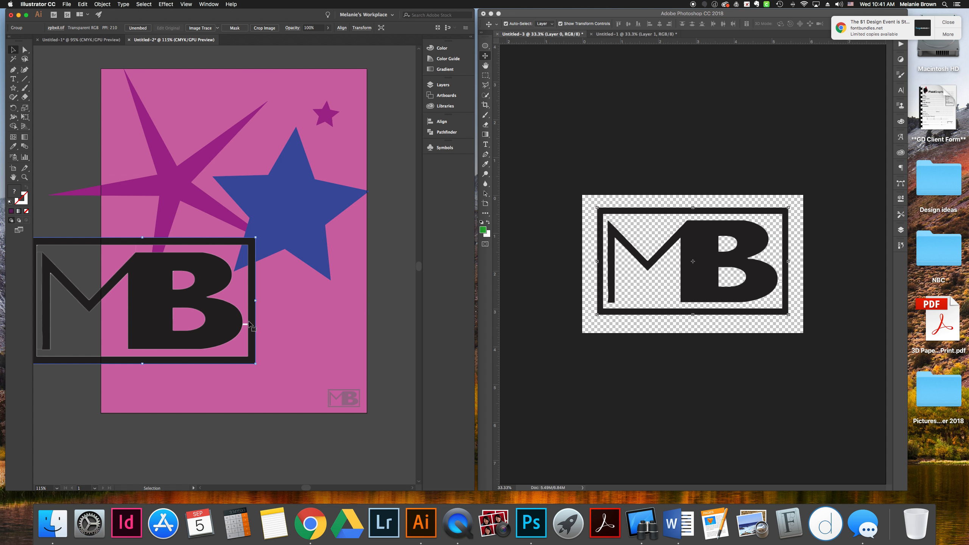
pyautogui.click(268, 322)
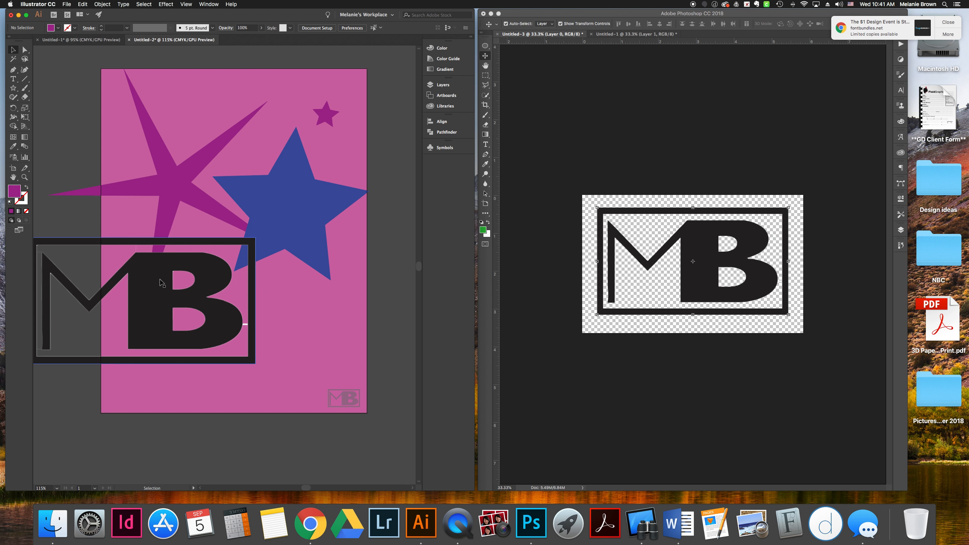
pyautogui.click(237, 245)
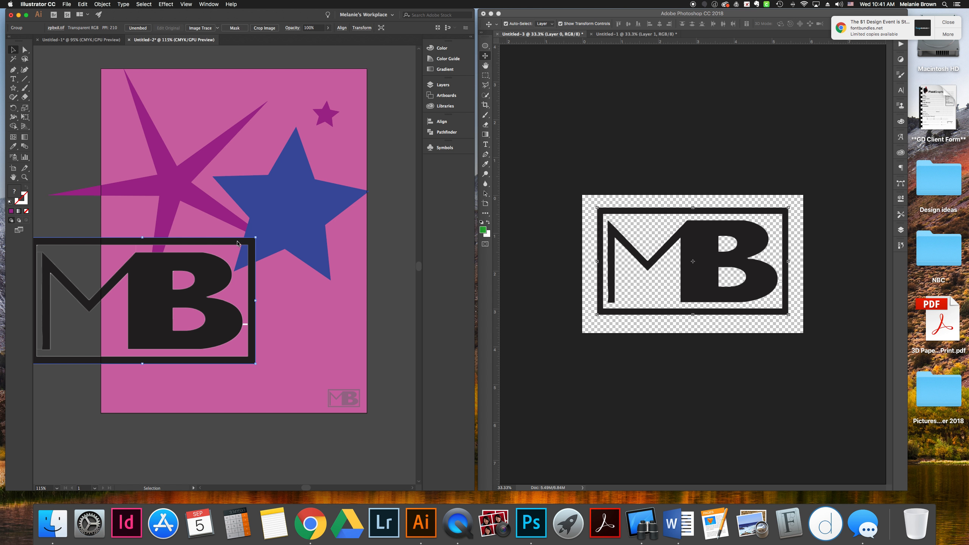
# Enable Scale Strokes & Effects in the general preferences
pyautogui.click(303, 312)
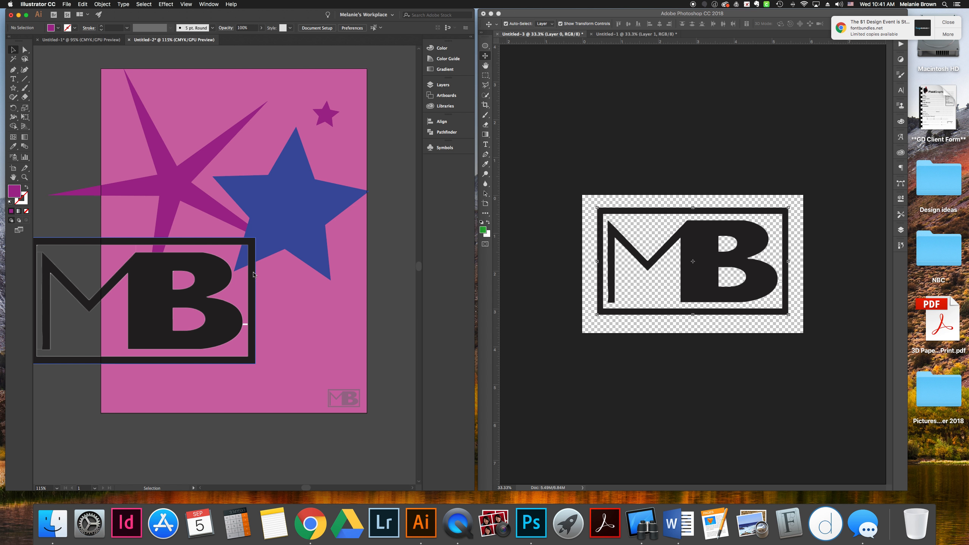
pyautogui.click(42, 5)
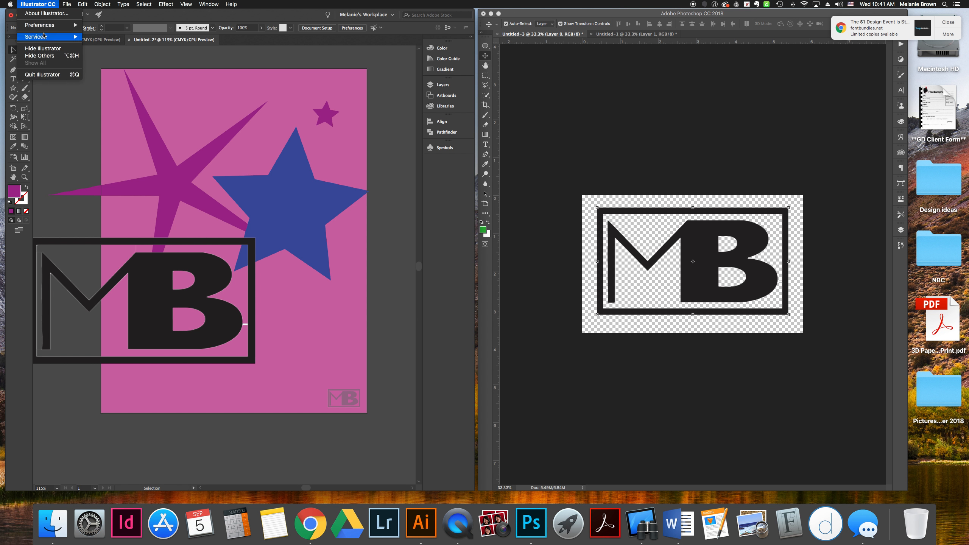
pyautogui.moveTo(57, 25)
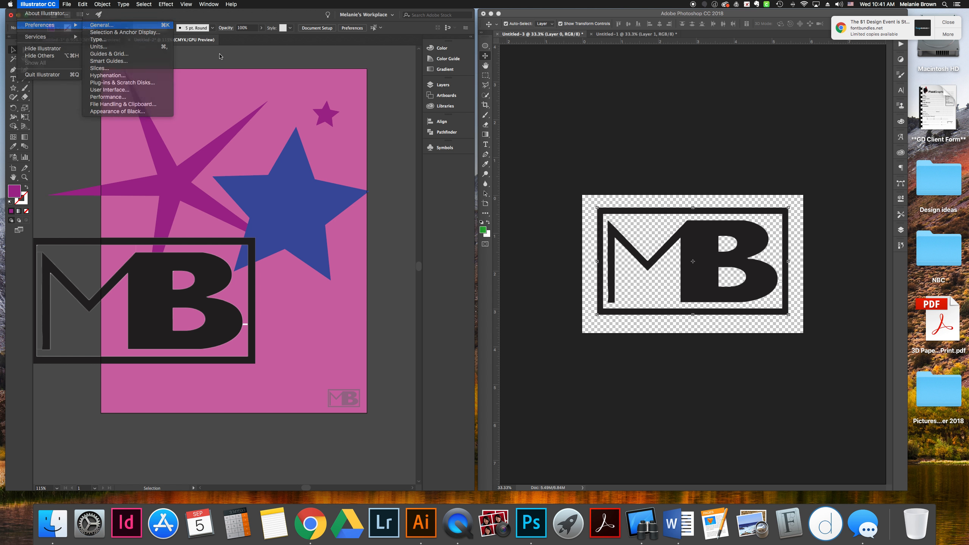
pyautogui.click(101, 25)
pyautogui.click(223, 157)
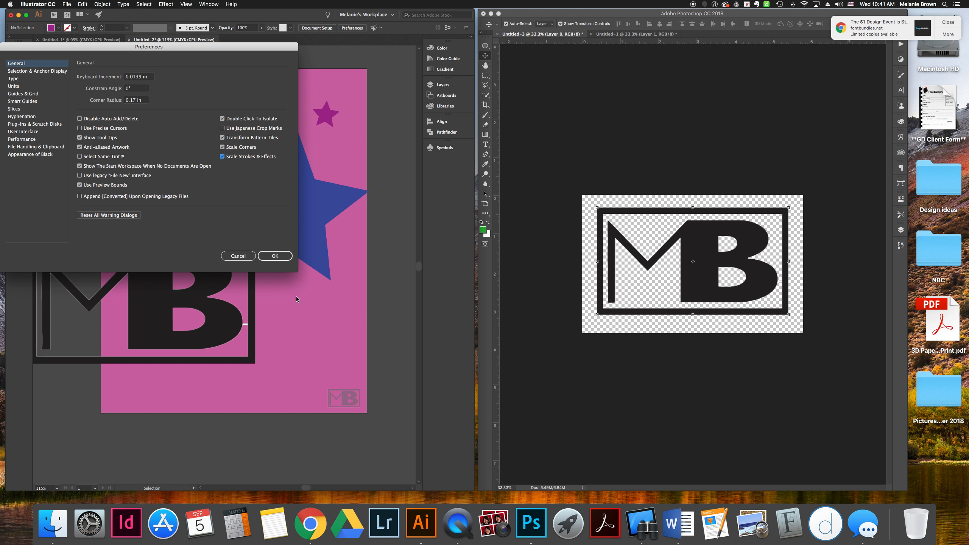
pyautogui.click(281, 259)
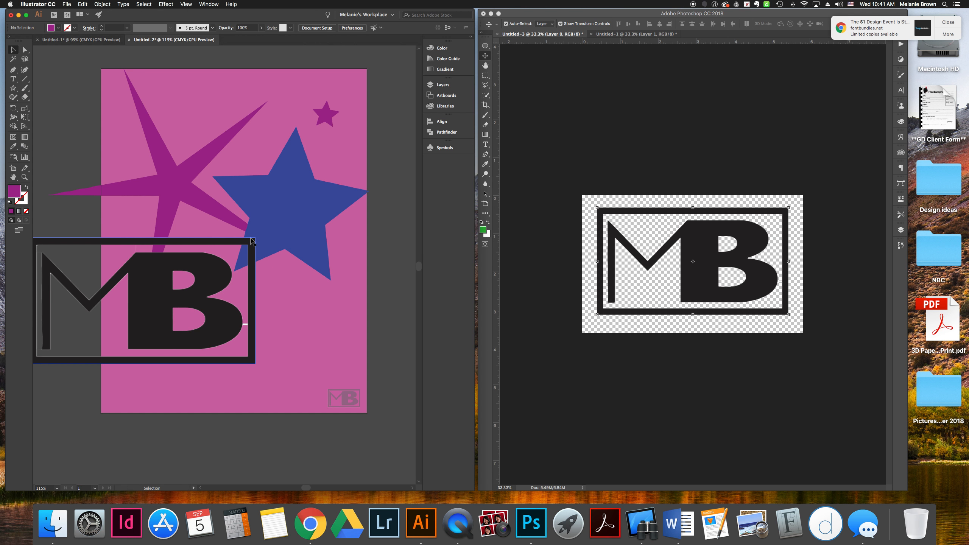
# Enlarge the dropped MB logo and move it up over the stars
pyautogui.click(248, 243)
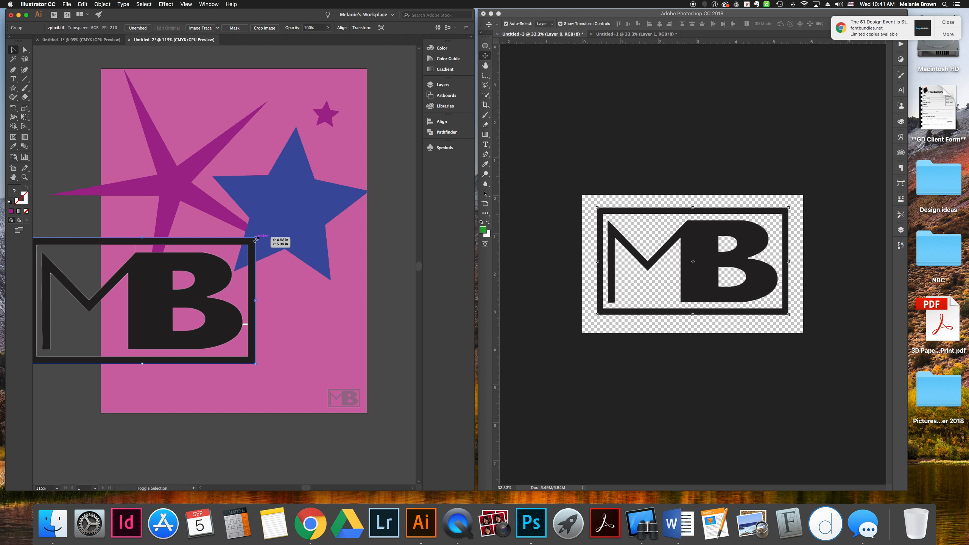
pyautogui.moveTo(256, 238); pyautogui.dragTo(340, 190)
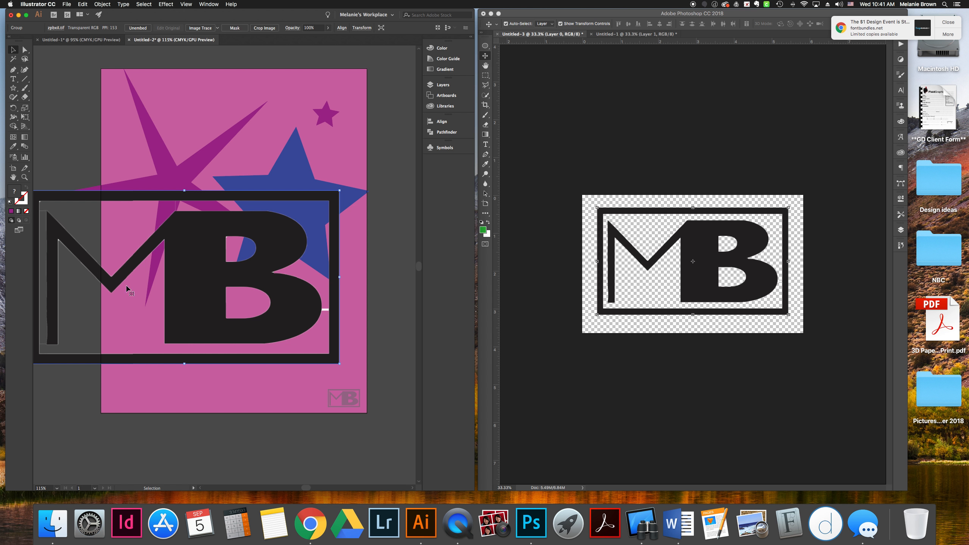
pyautogui.moveTo(196, 247); pyautogui.dragTo(248, 178)
pyautogui.click(63, 62)
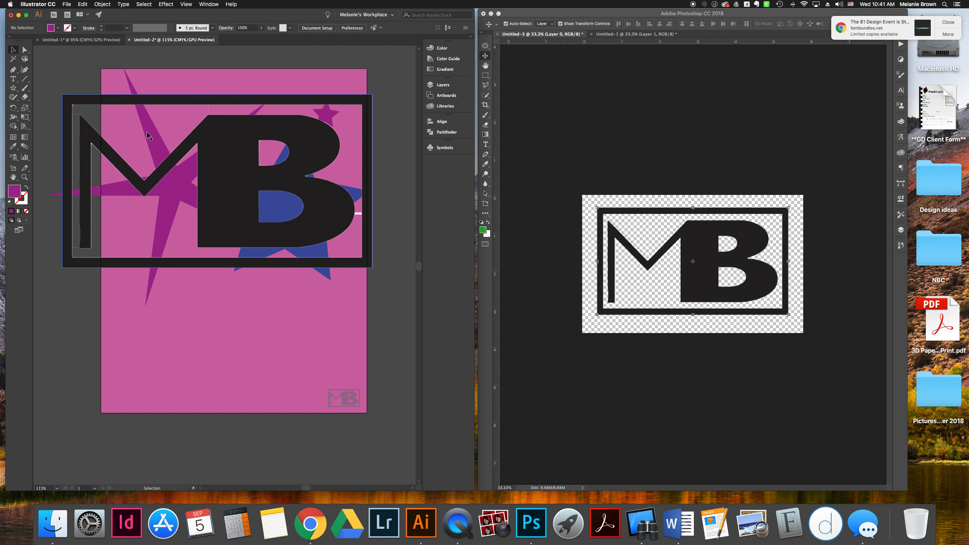
# Delete the dropped MB logo from the artboard
pyautogui.click(216, 164)
pyautogui.press('Delete')
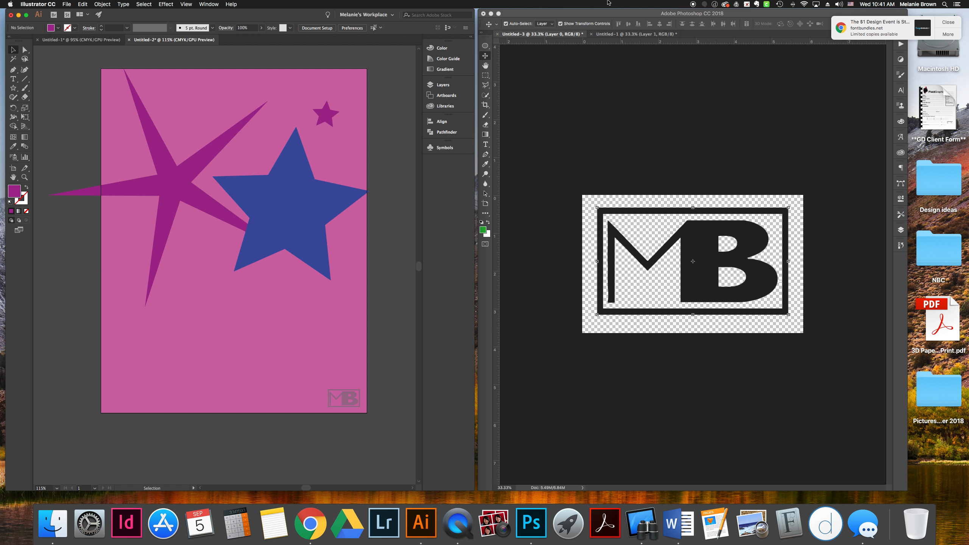